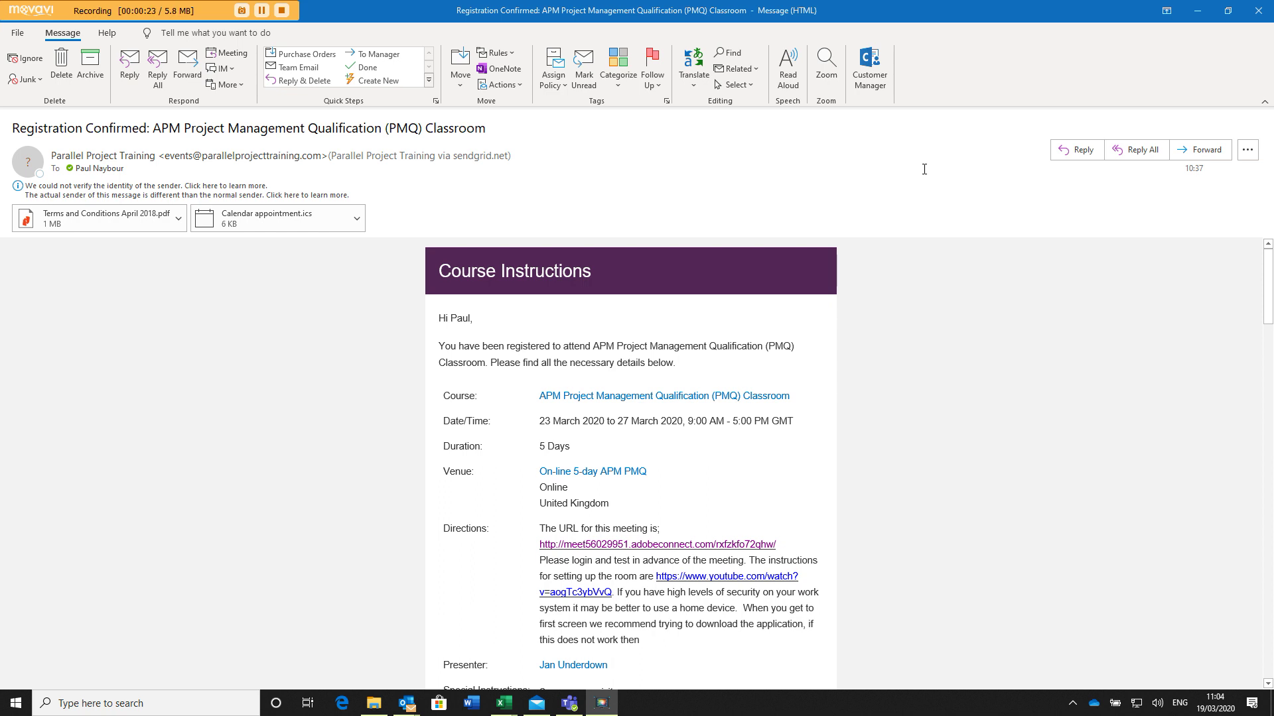
Select the adobeconnect meeting URL in the registration email's Directions row.
scroll(922, 285, "down", 2)
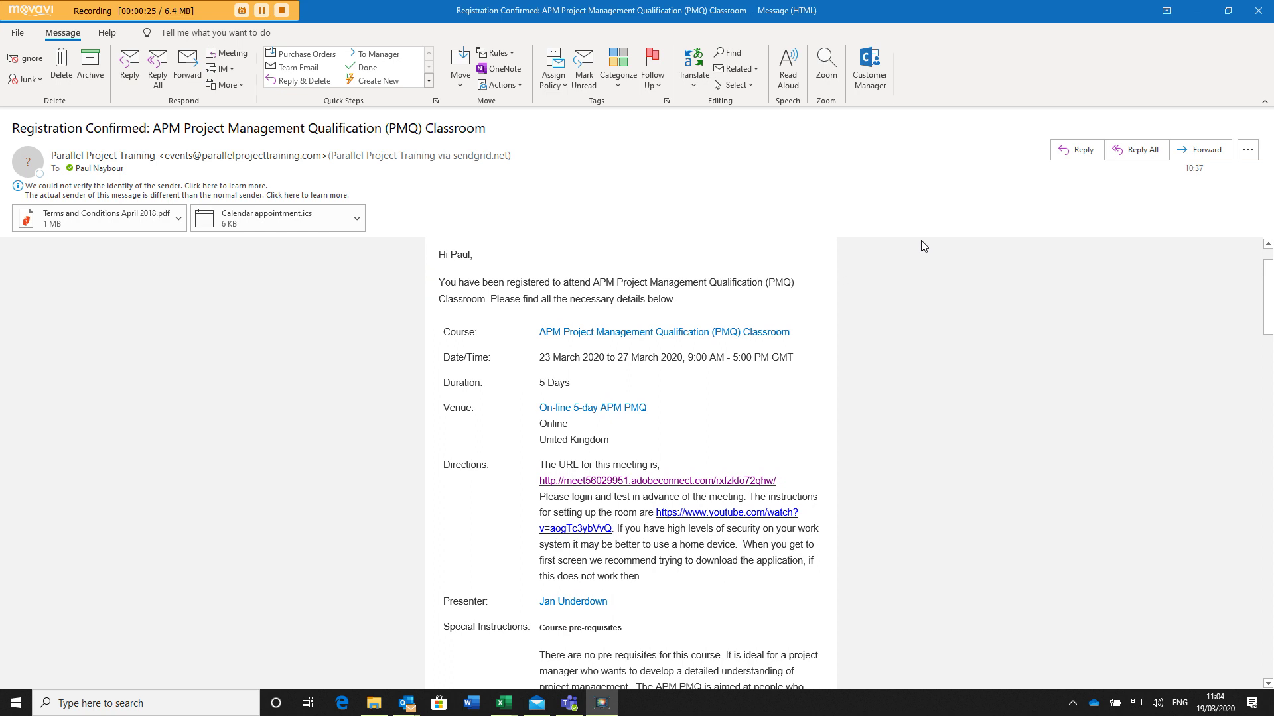
scroll(896, 371, "up", 2)
scroll(862, 405, "down", 12)
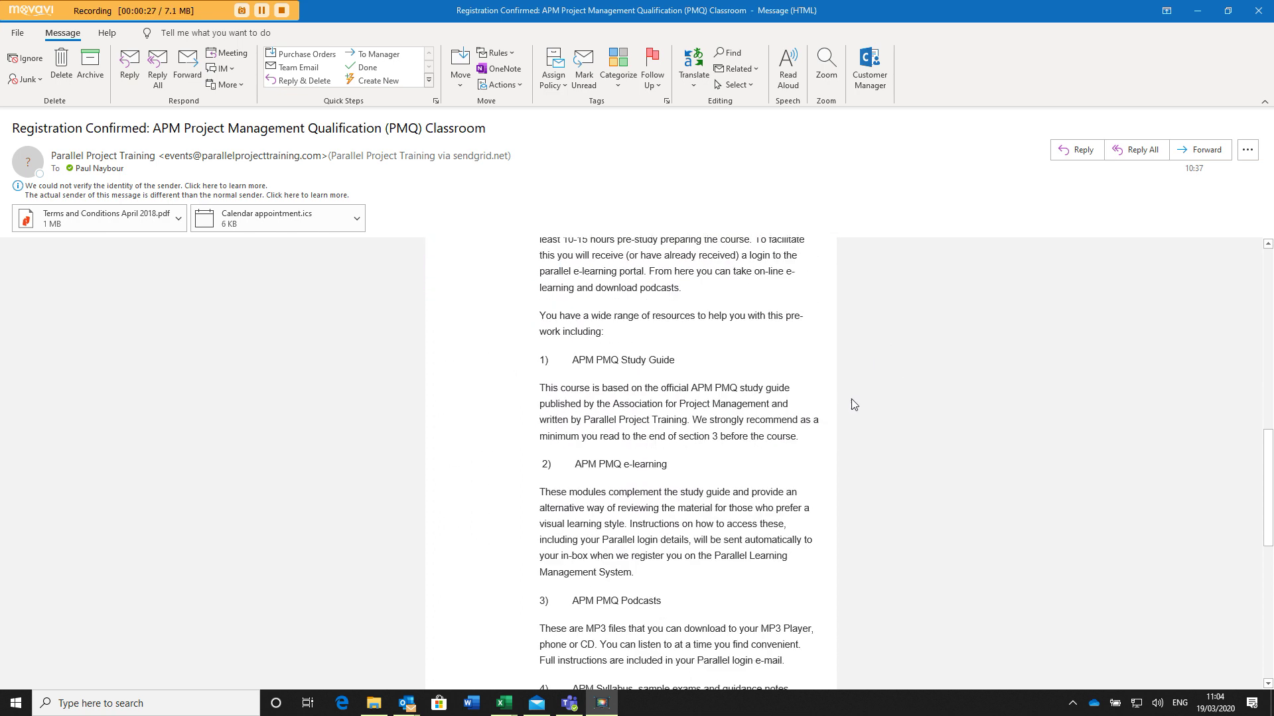
scroll(830, 411, "up", 10)
scroll(814, 416, "up", 1)
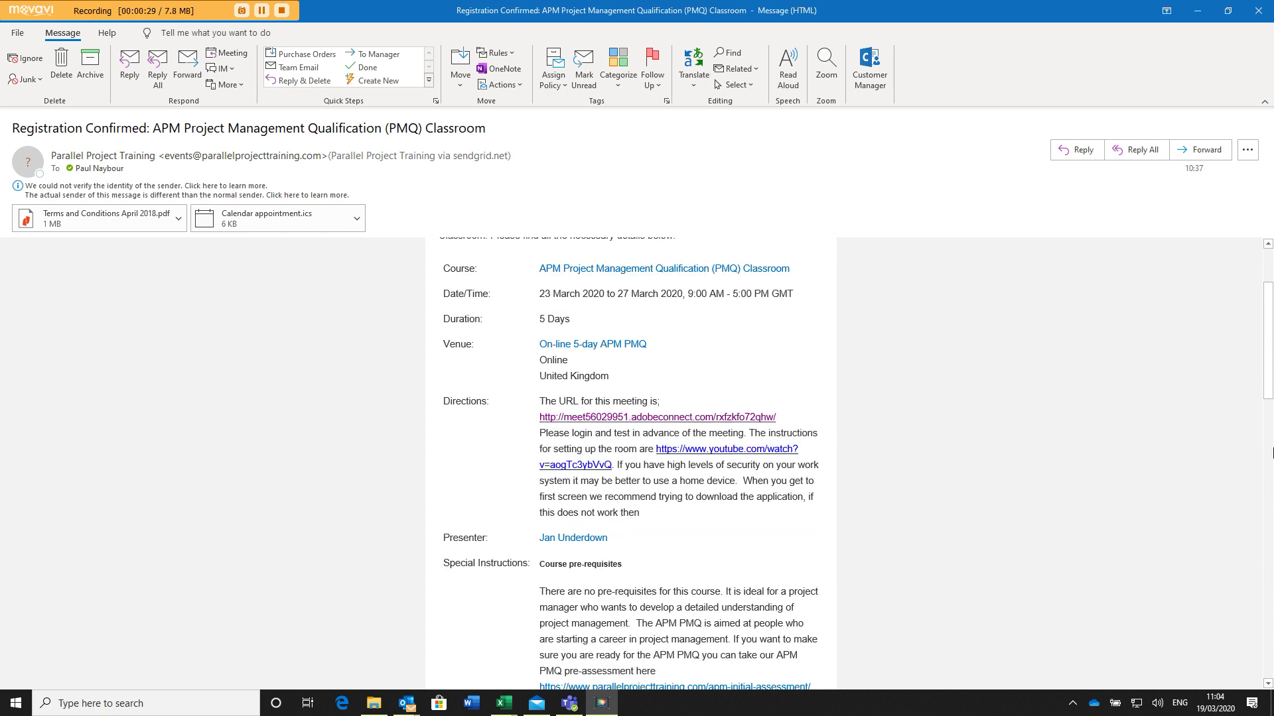
scroll(927, 392, "up", 3)
scroll(982, 408, "down", 3)
left_click_drag(795, 423, 541, 425)
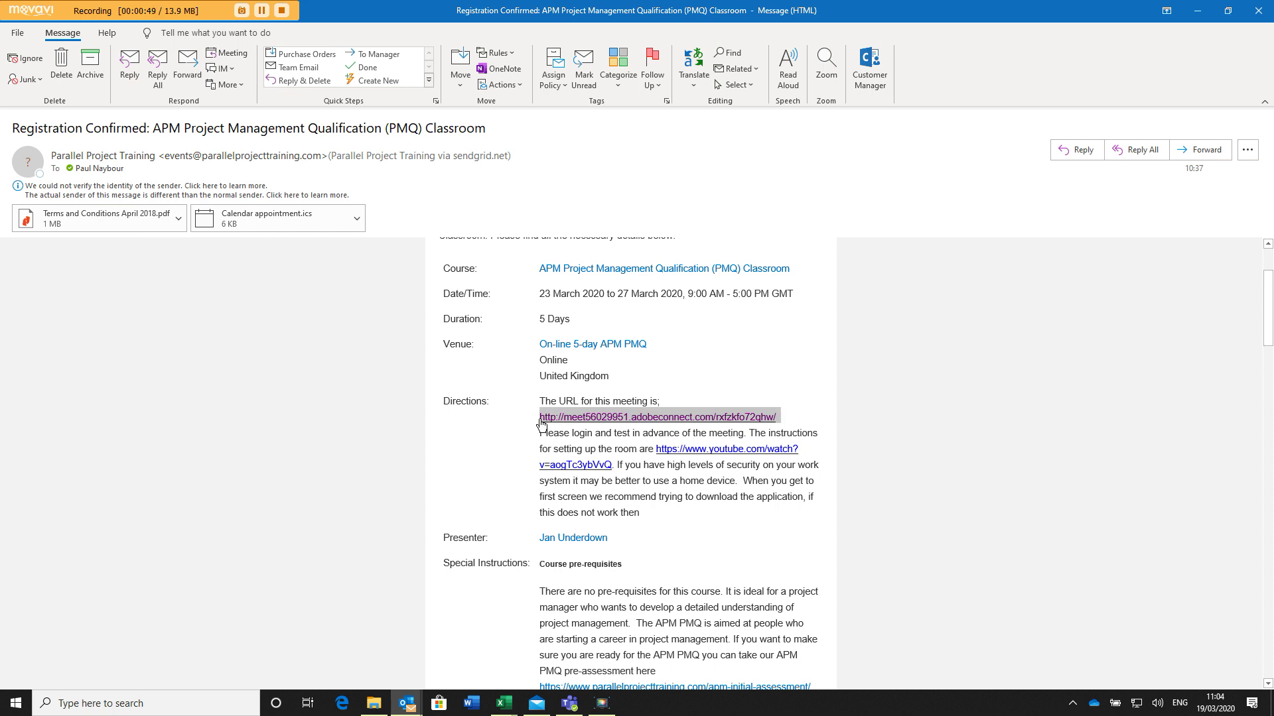
Search Windows for 'chrome' to launch Google Chrome for the meeting link.
left_click(77, 702)
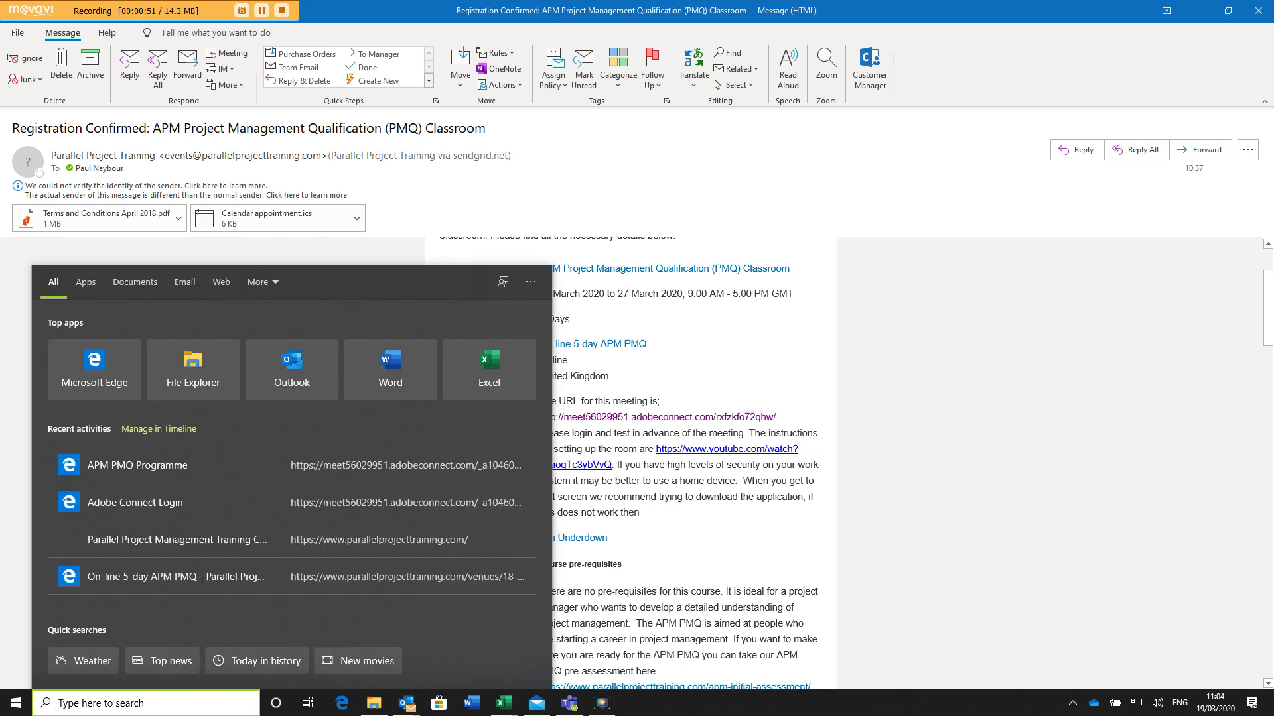
type("chro")
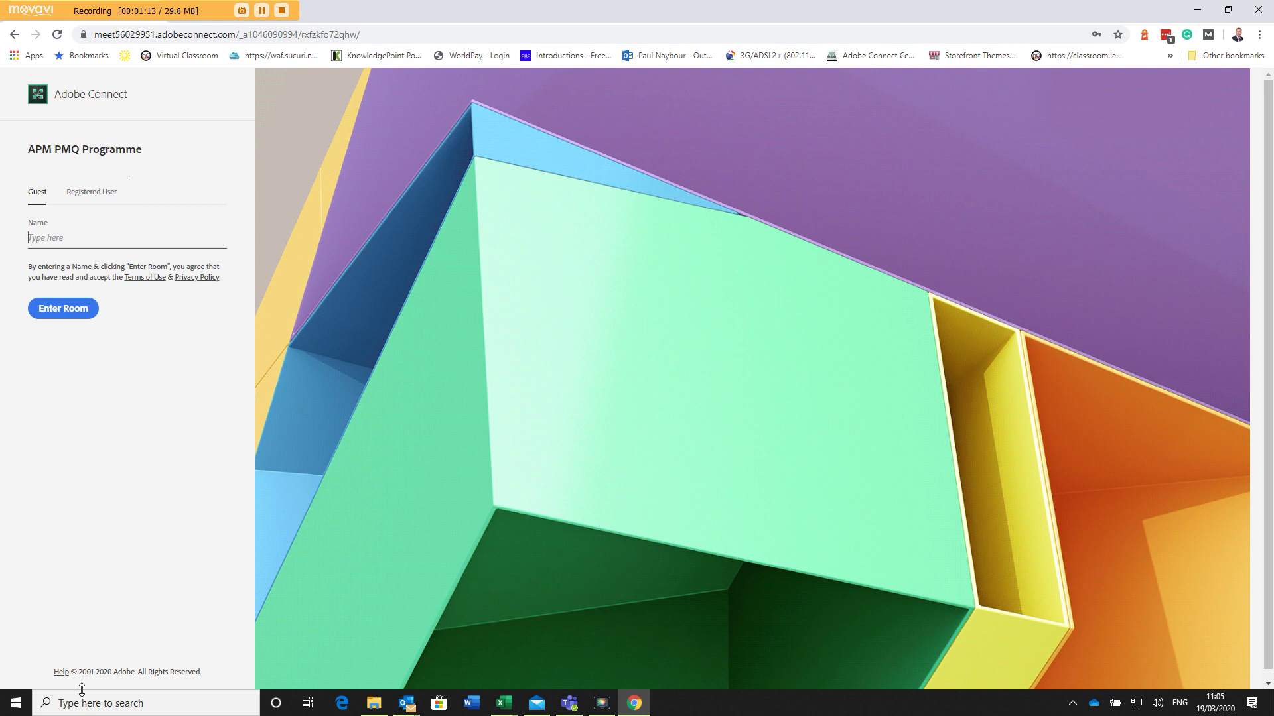
Enter the participant's name as guest and enter the APM PMQ Programme room.
type("Paul Naybour")
left_click(81, 317)
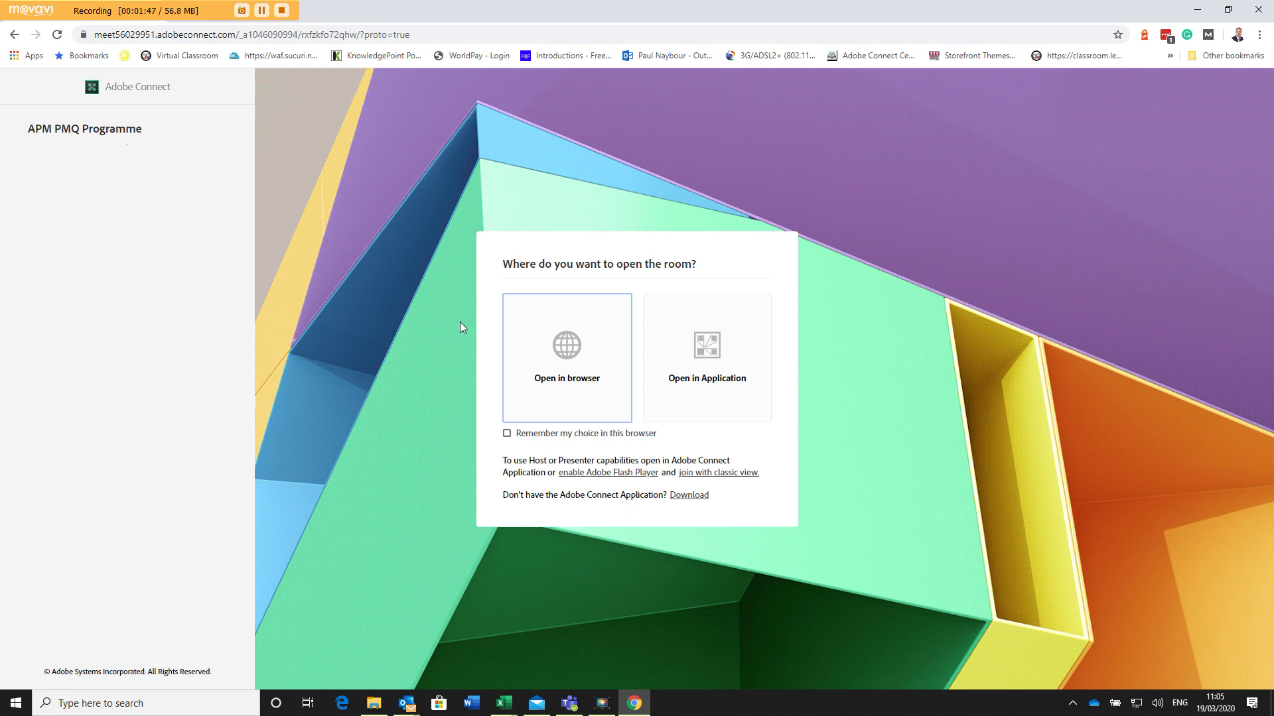
Download the ConnectSetup.exe installer via Open in Application, then go back to the room-opening choice.
left_click(738, 346)
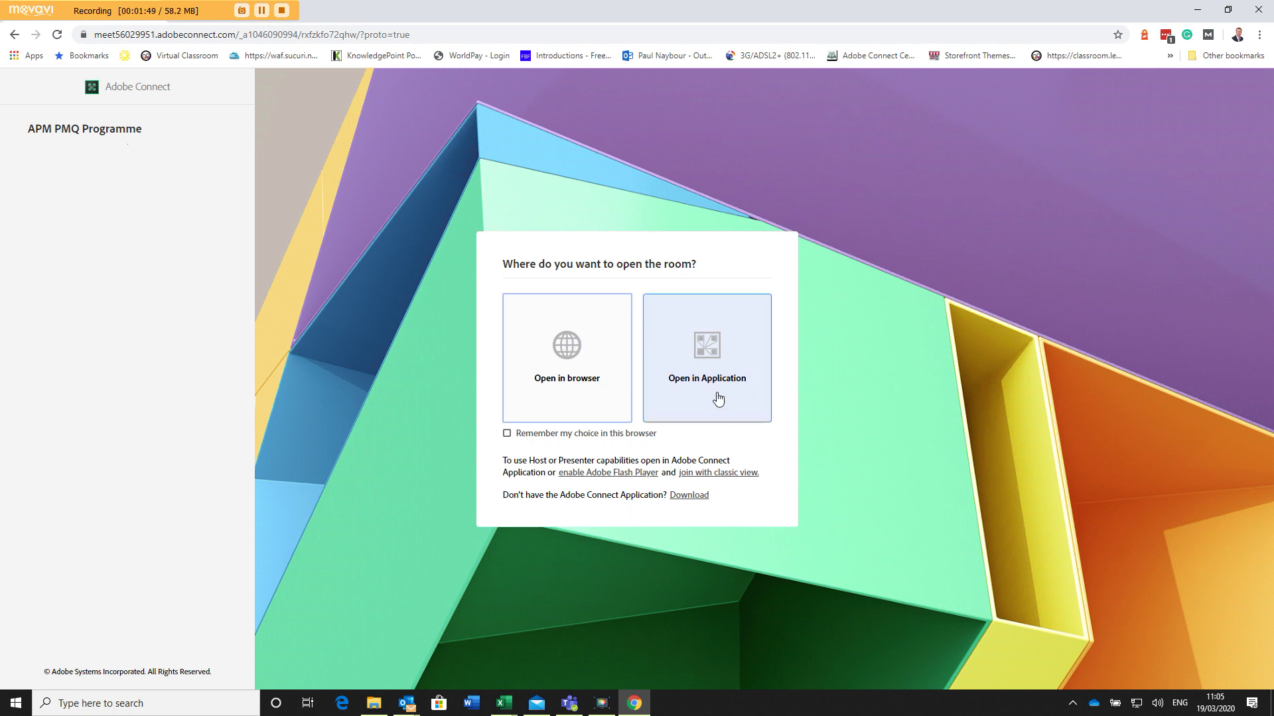
left_click(689, 497)
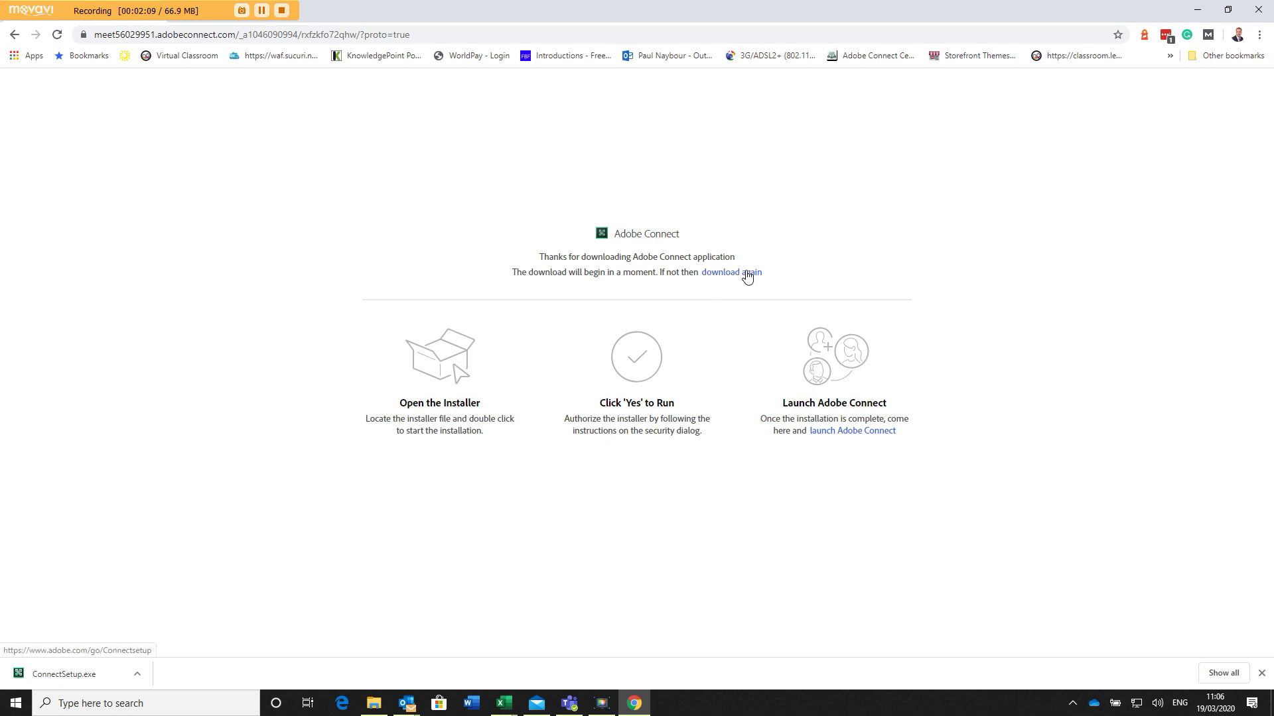
left_click(18, 35)
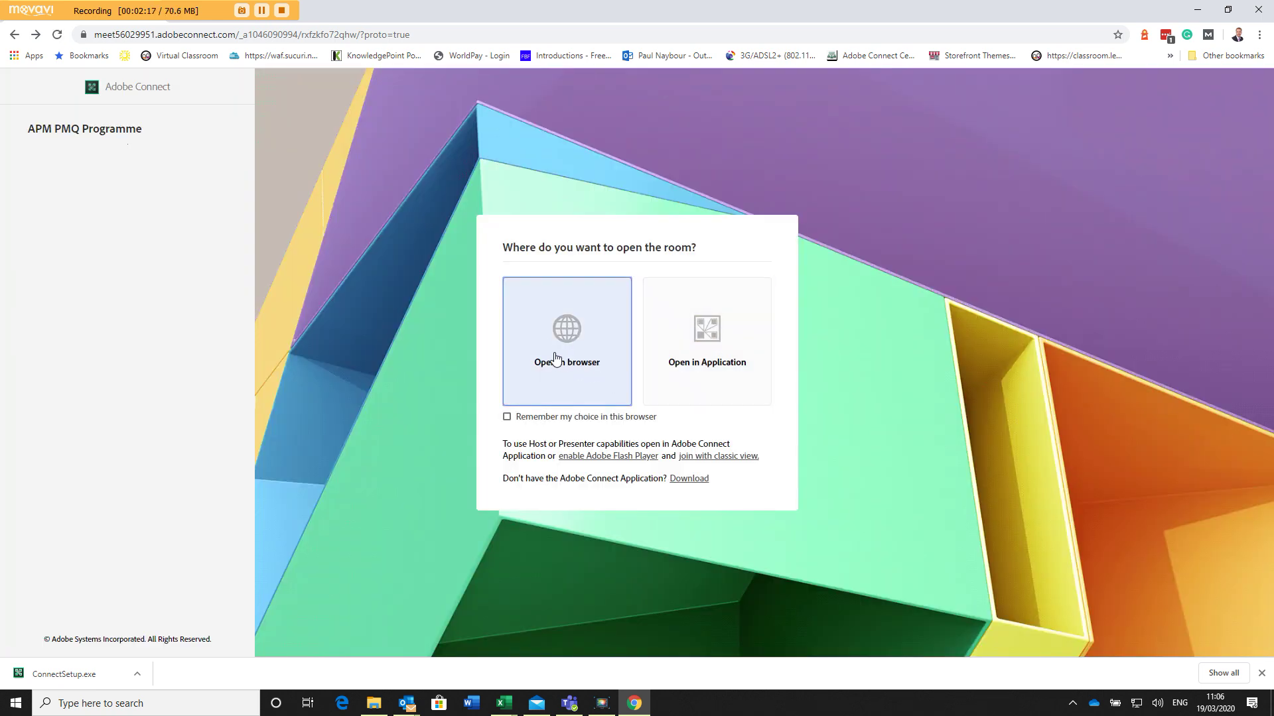
Open the APM PMQ Programme room in the Adobe Connect desktop application.
left_click(686, 355)
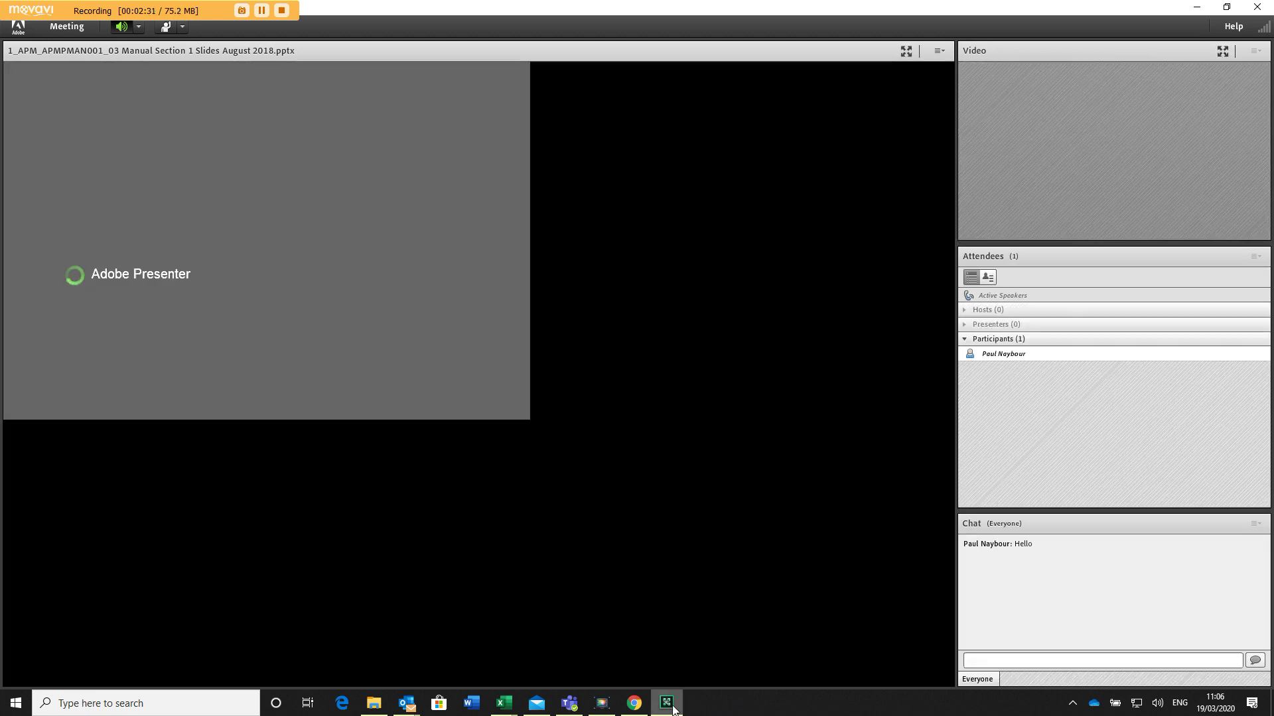
mouse_move(671, 708)
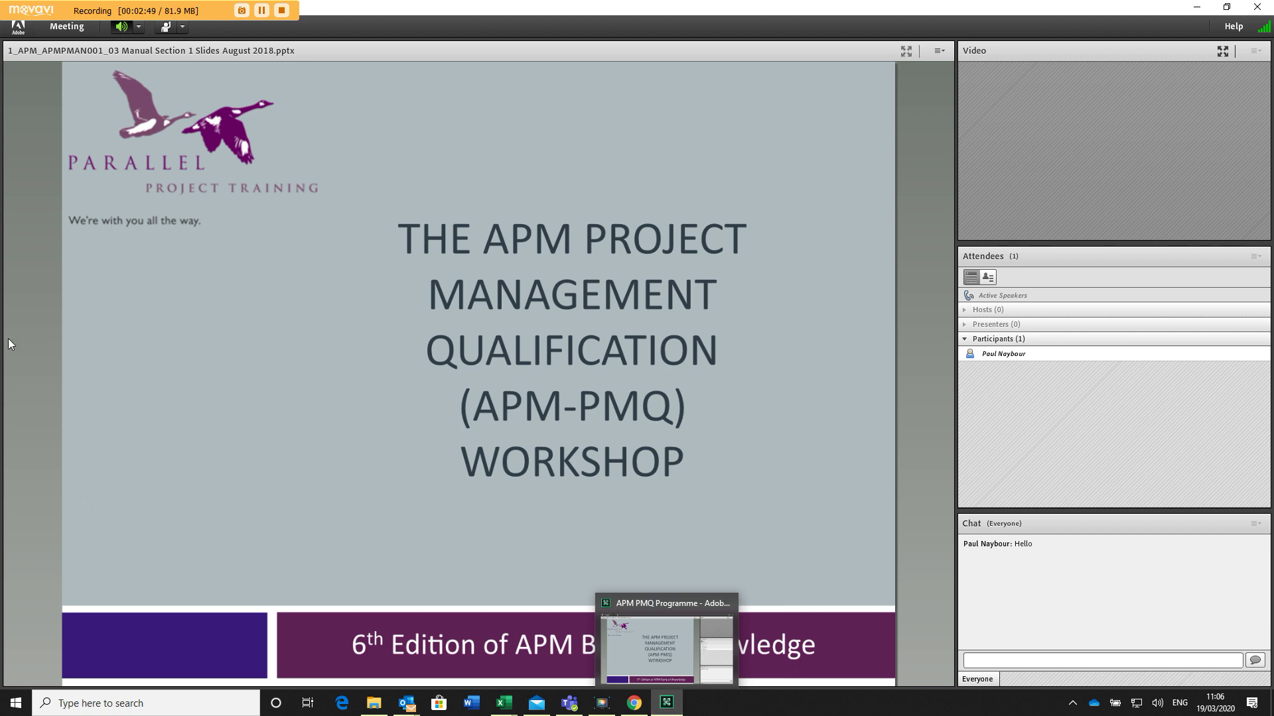
left_click(69, 29)
Start the Audio Setup Wizard, keep the Sennheiser USB headset as speaker, and play the test sound.
left_click(83, 48)
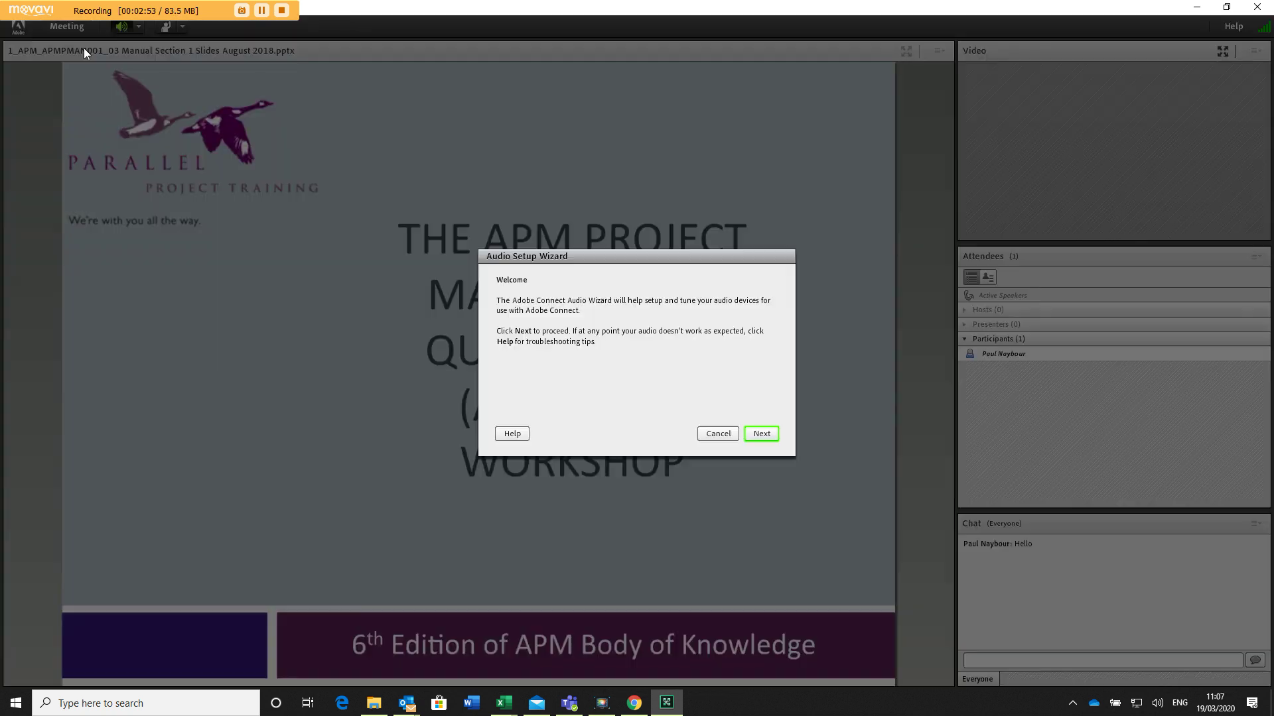
left_click(767, 437)
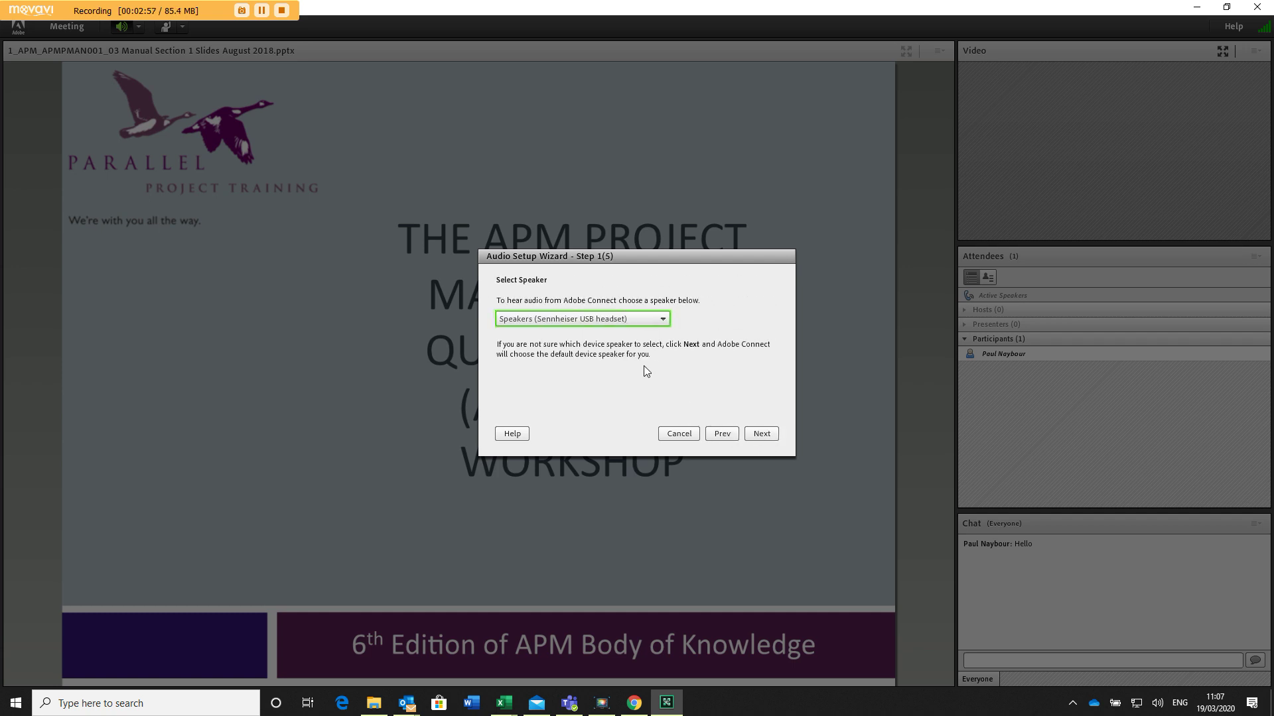
left_click(643, 317)
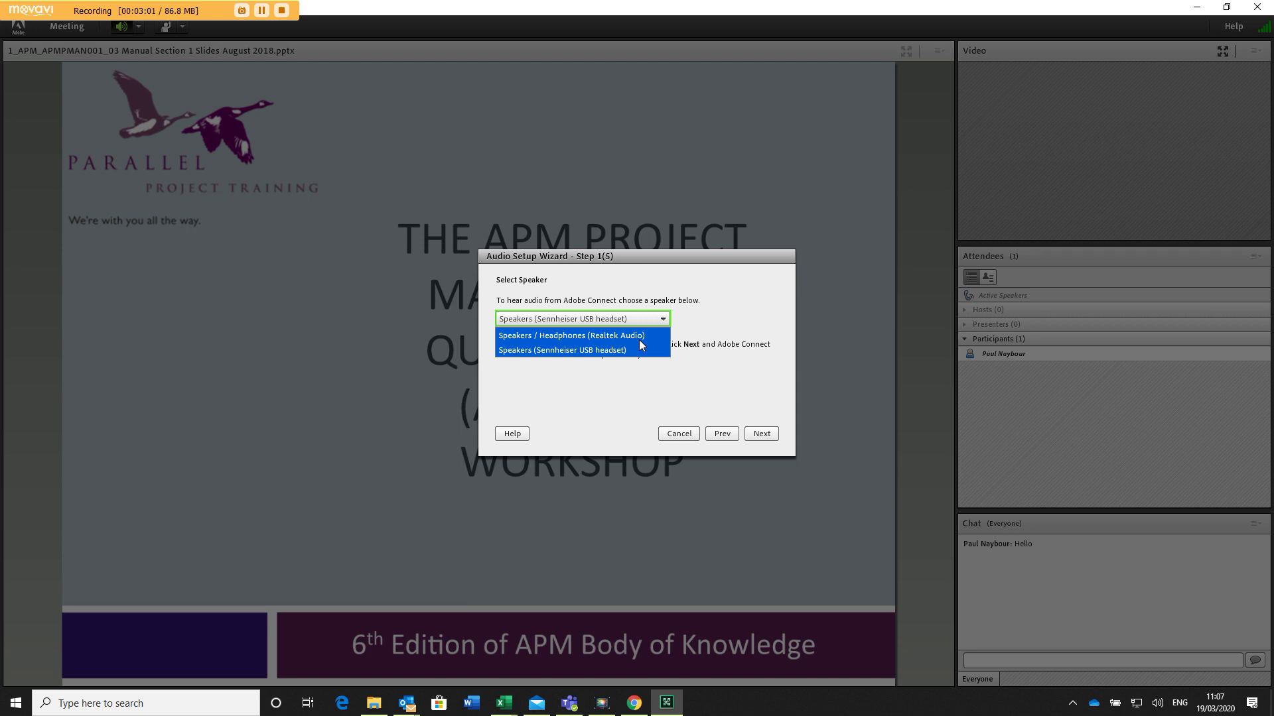
left_click(634, 356)
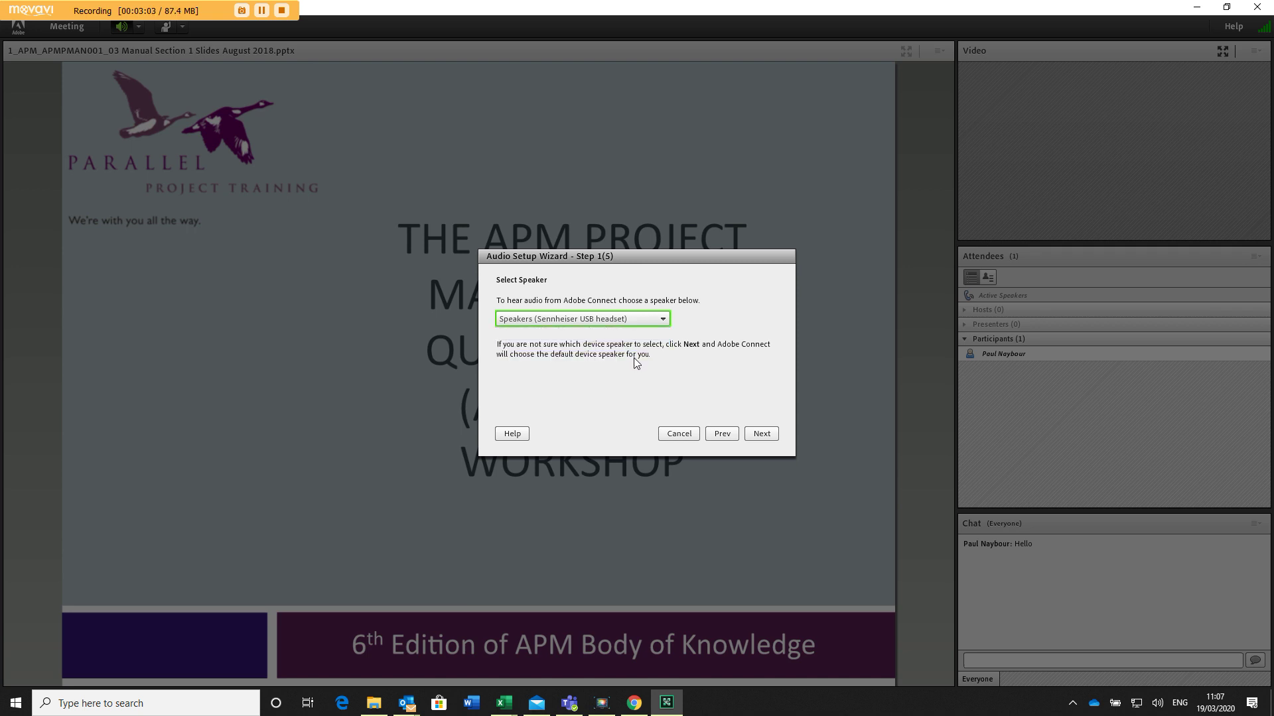
left_click(763, 436)
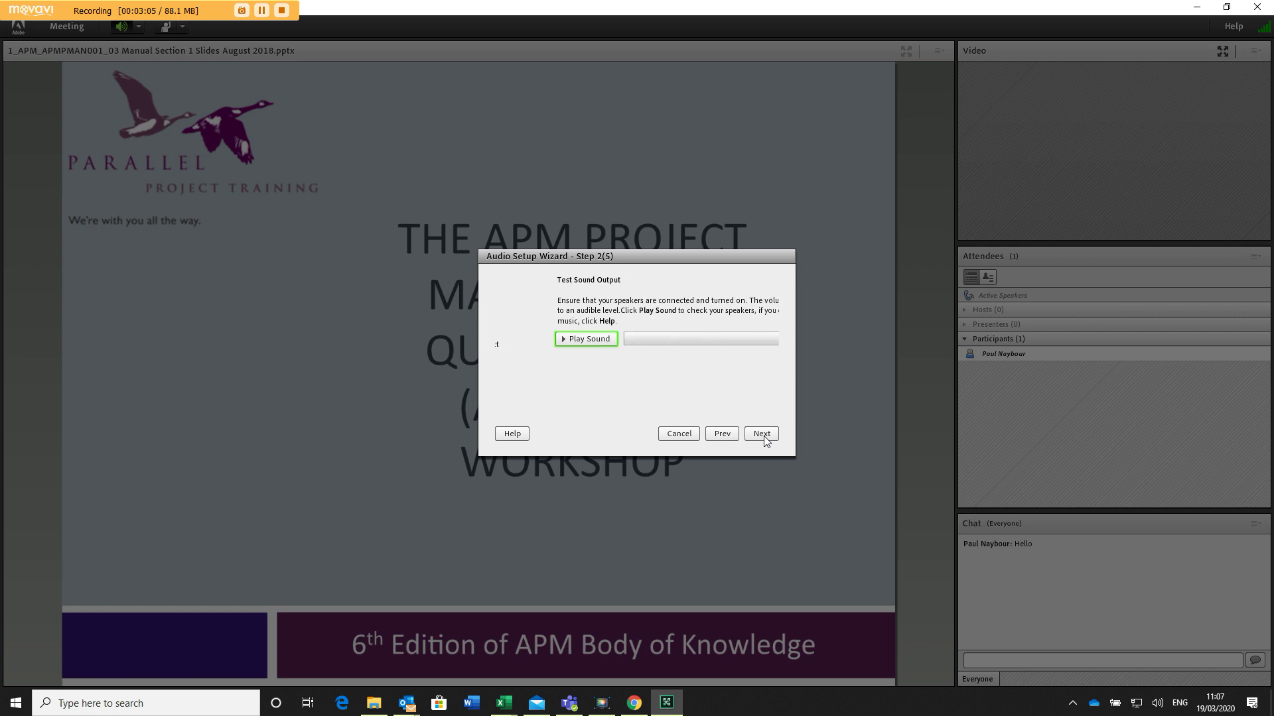
left_click(540, 339)
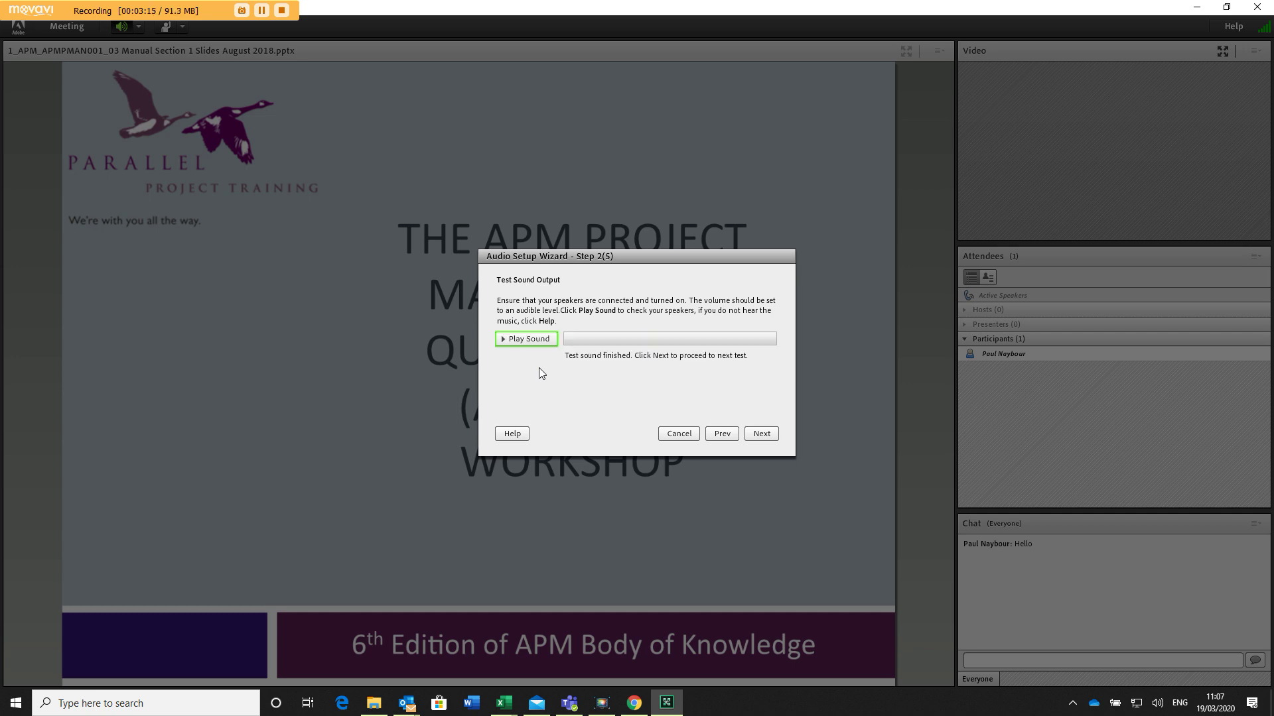
Keep the Sennheiser USB headset microphone and advance to Tune Microphone Volume.
left_click(764, 435)
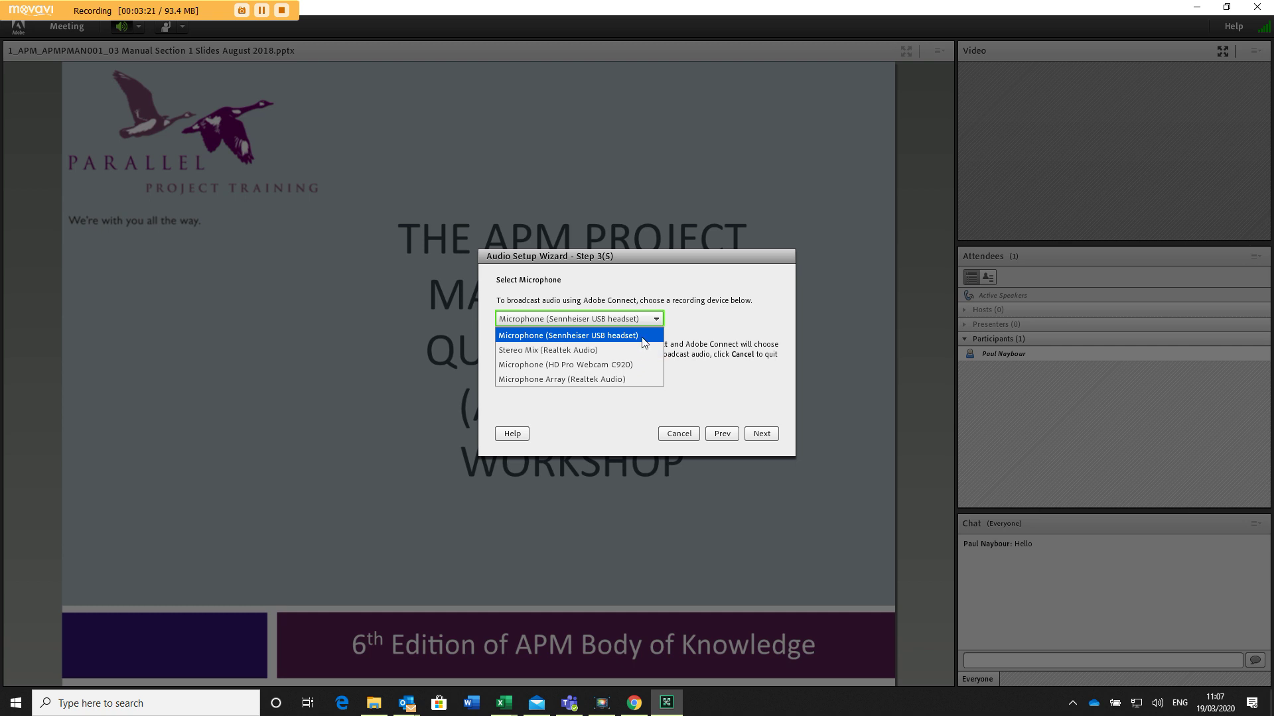
left_click(643, 342)
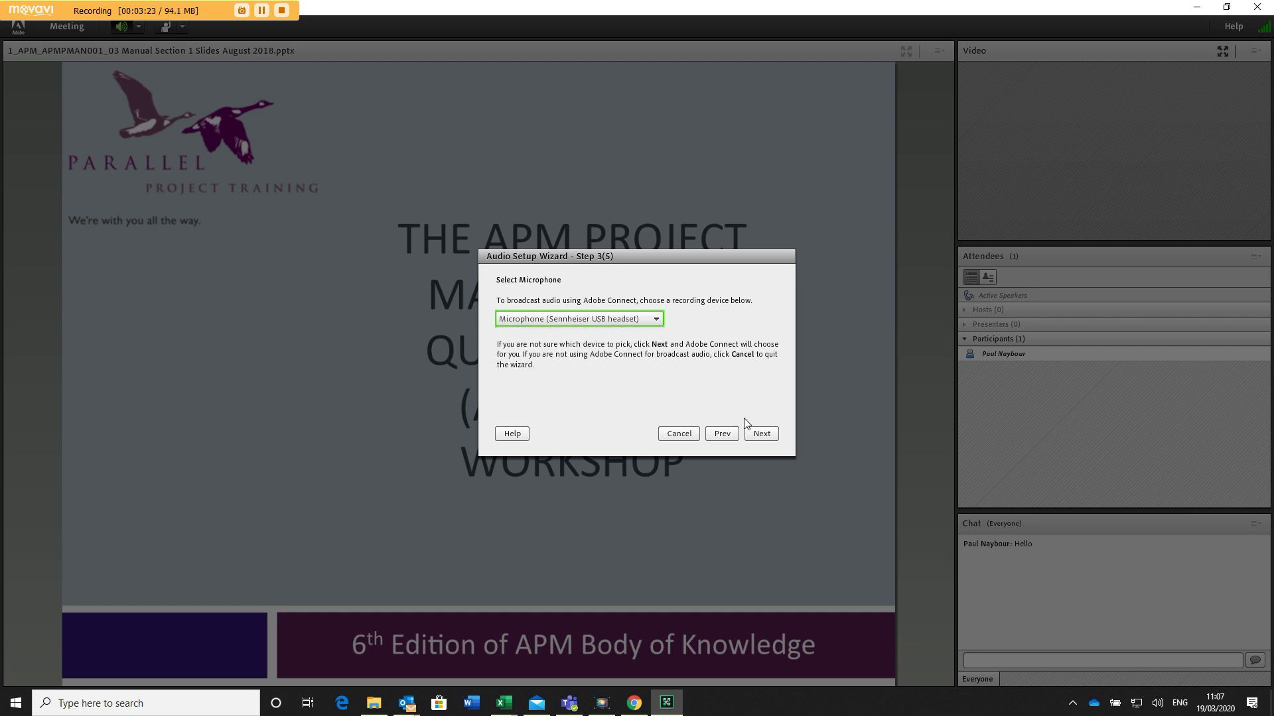
left_click(756, 433)
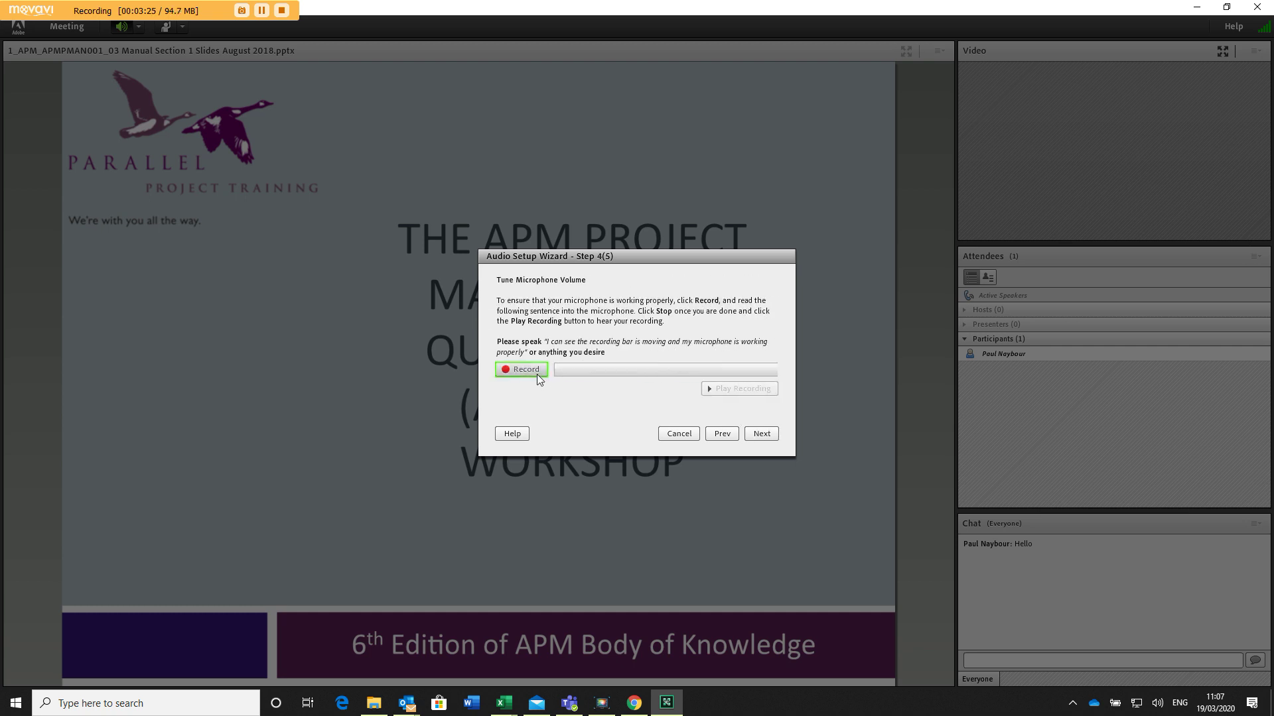
Record and play back a microphone test, then test silence, yielding volume 70 and silence level 10.
left_click(535, 371)
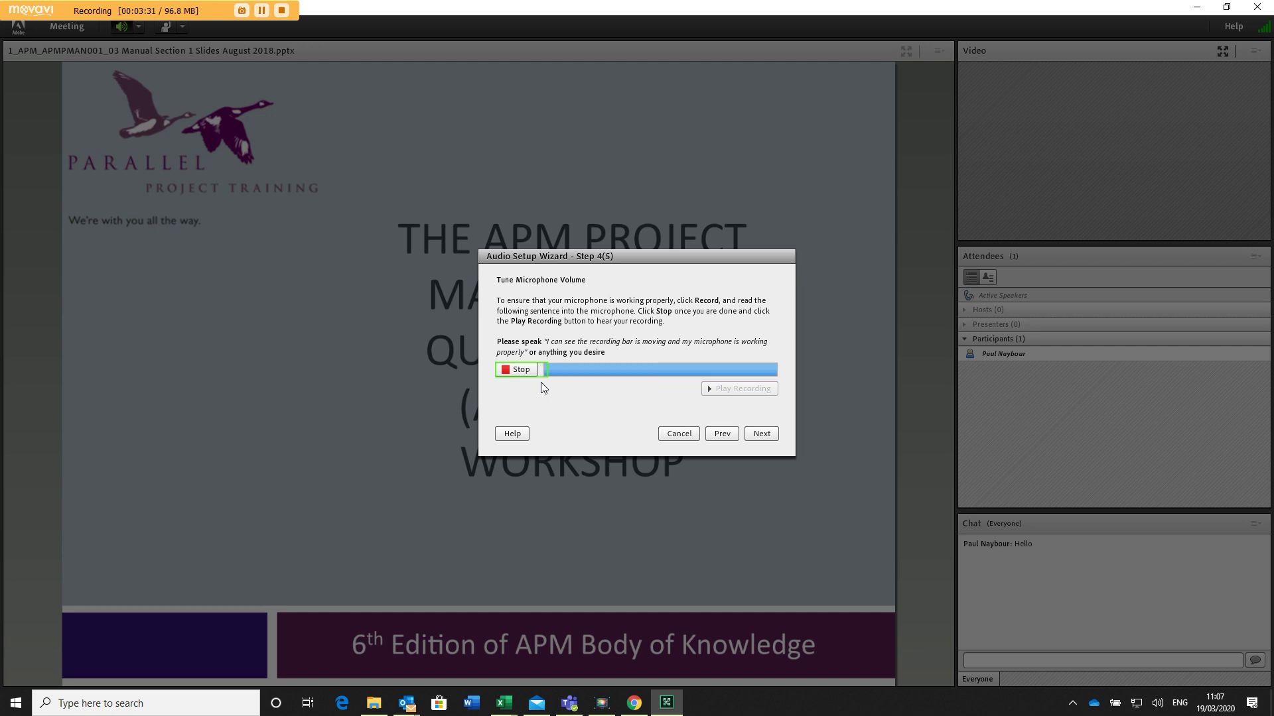
left_click(503, 376)
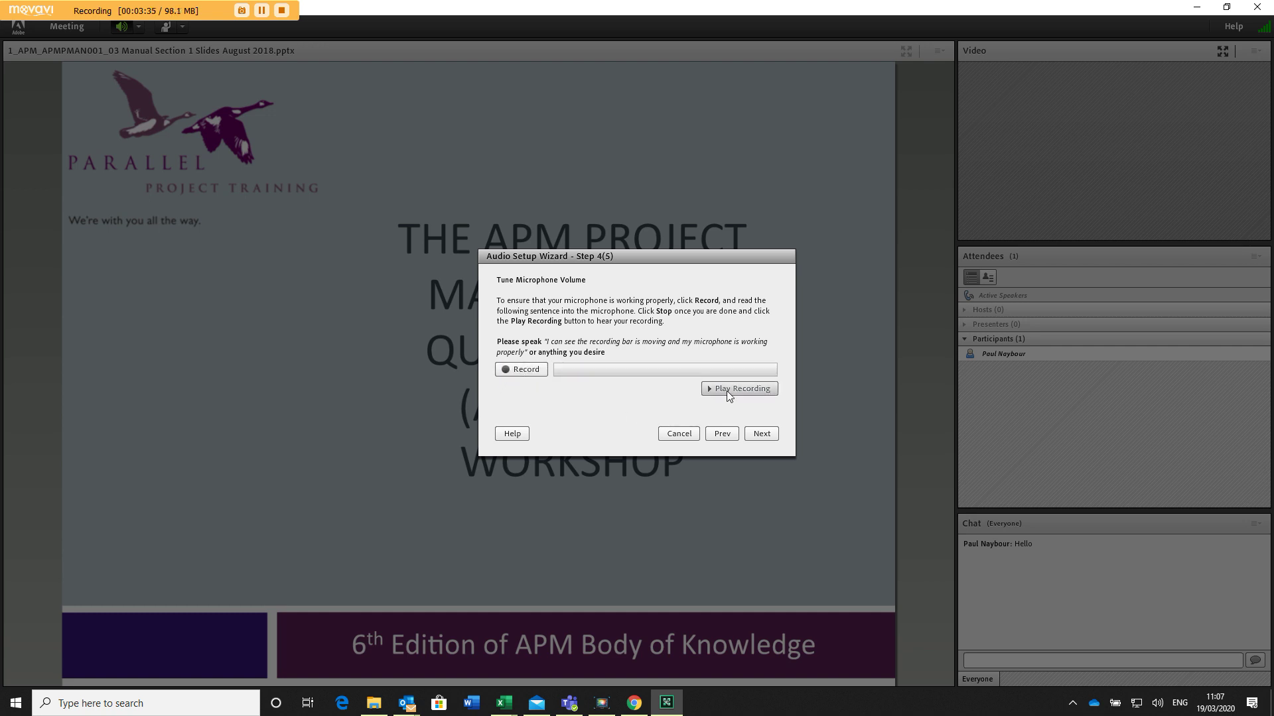
left_click(726, 392)
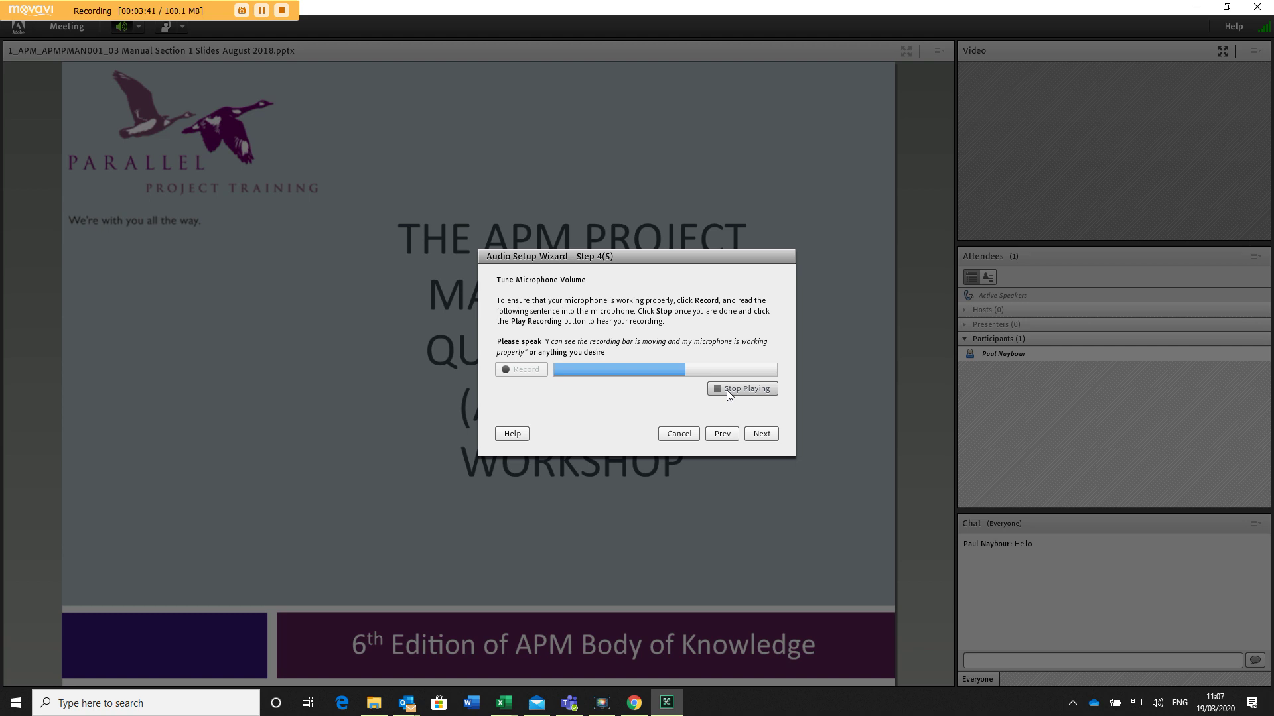
left_click(727, 386)
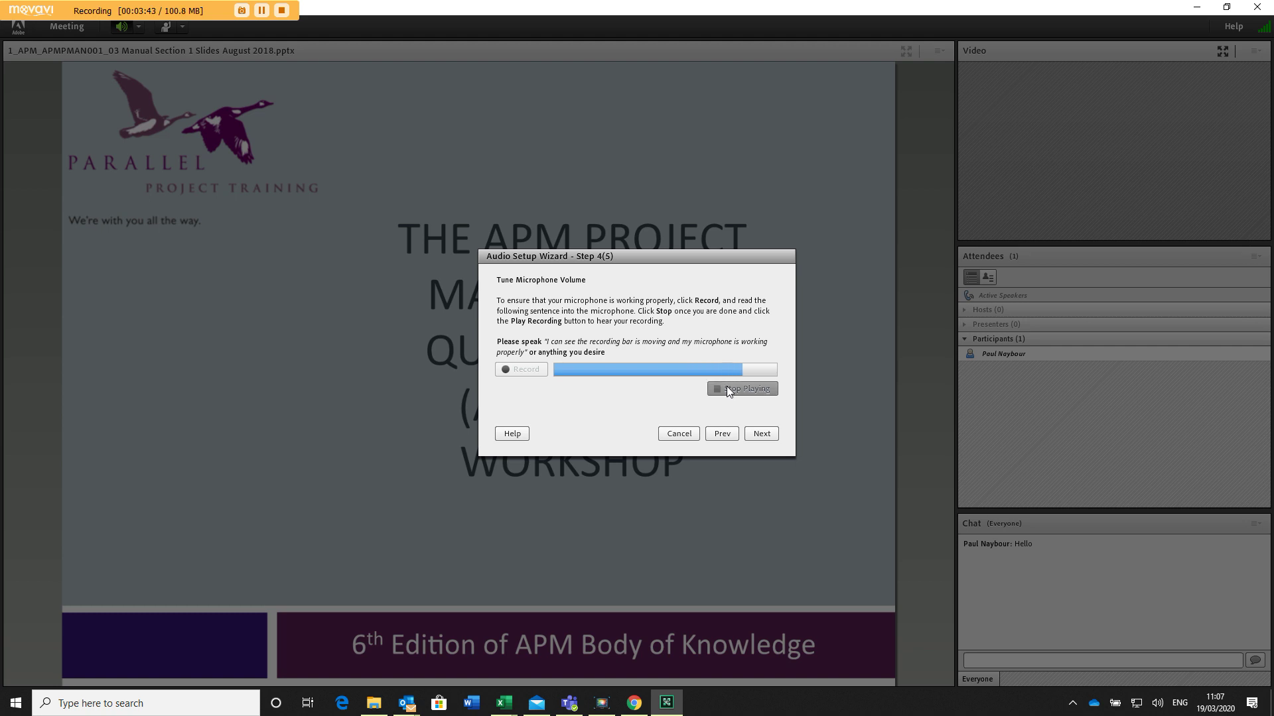
left_click(755, 438)
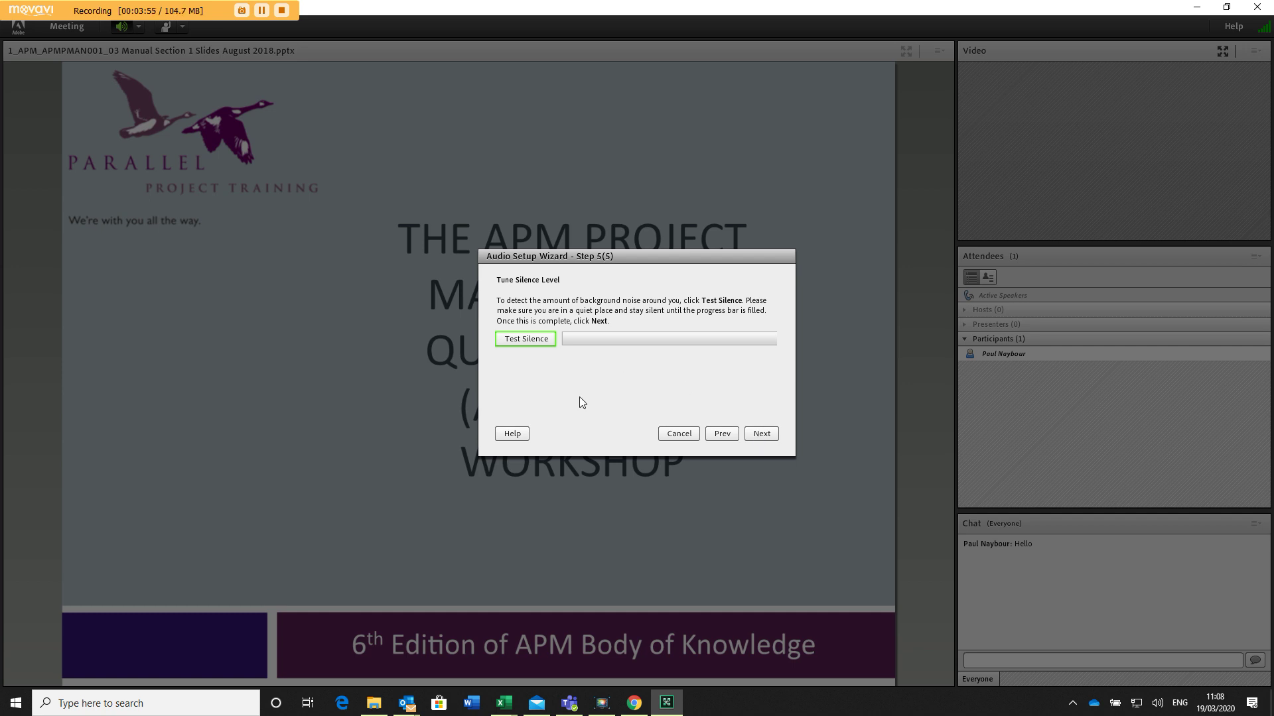
left_click(539, 344)
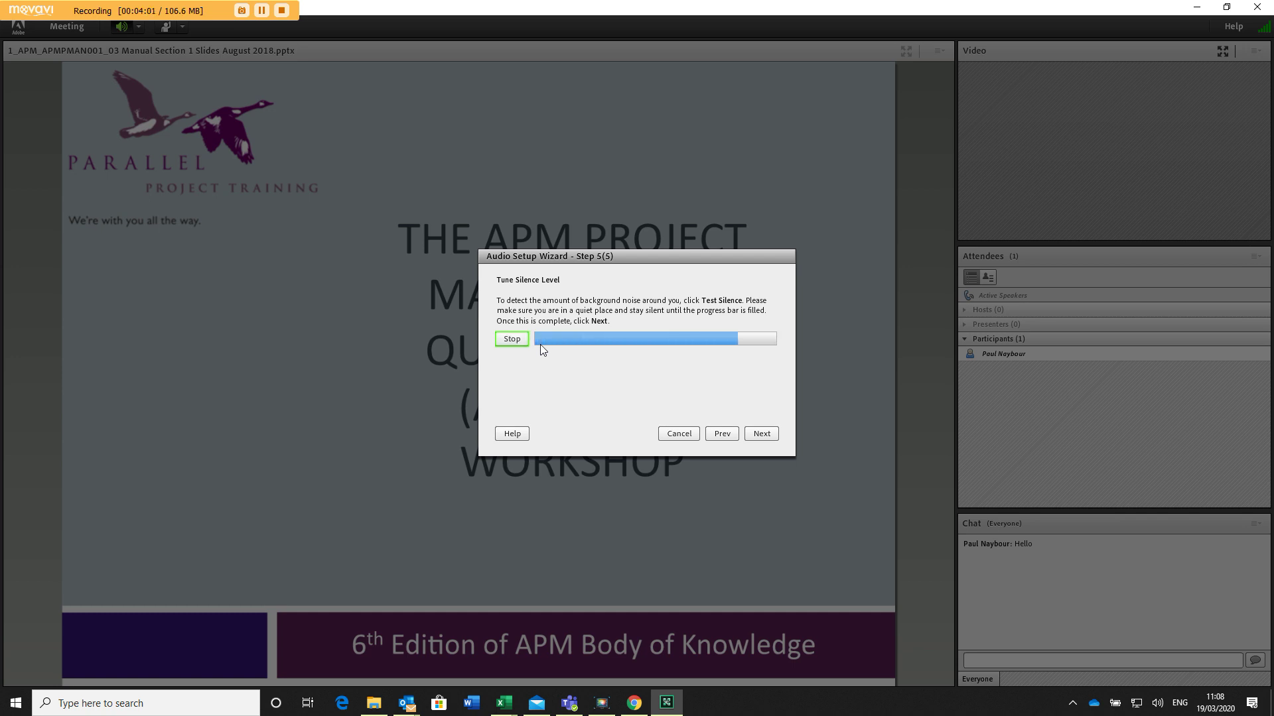
left_click(762, 433)
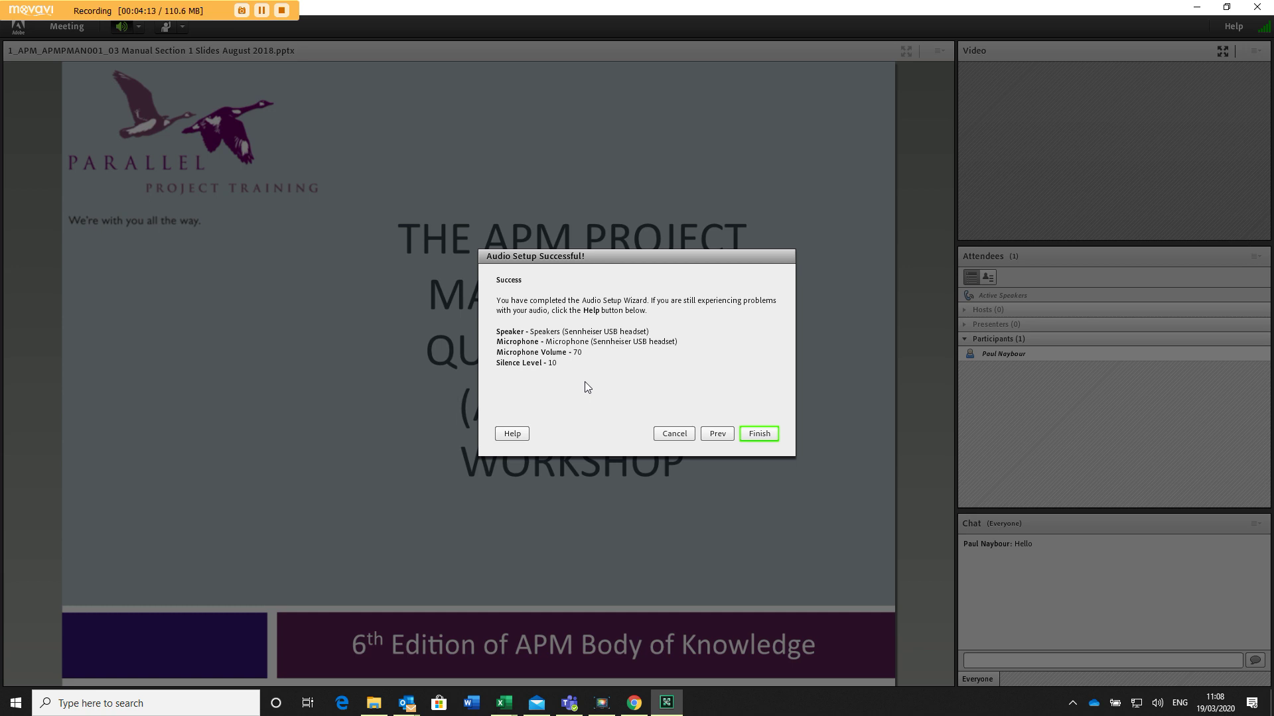
Review the App volume and device preferences in Windows Sound settings, then close Settings.
right_click(1158, 705)
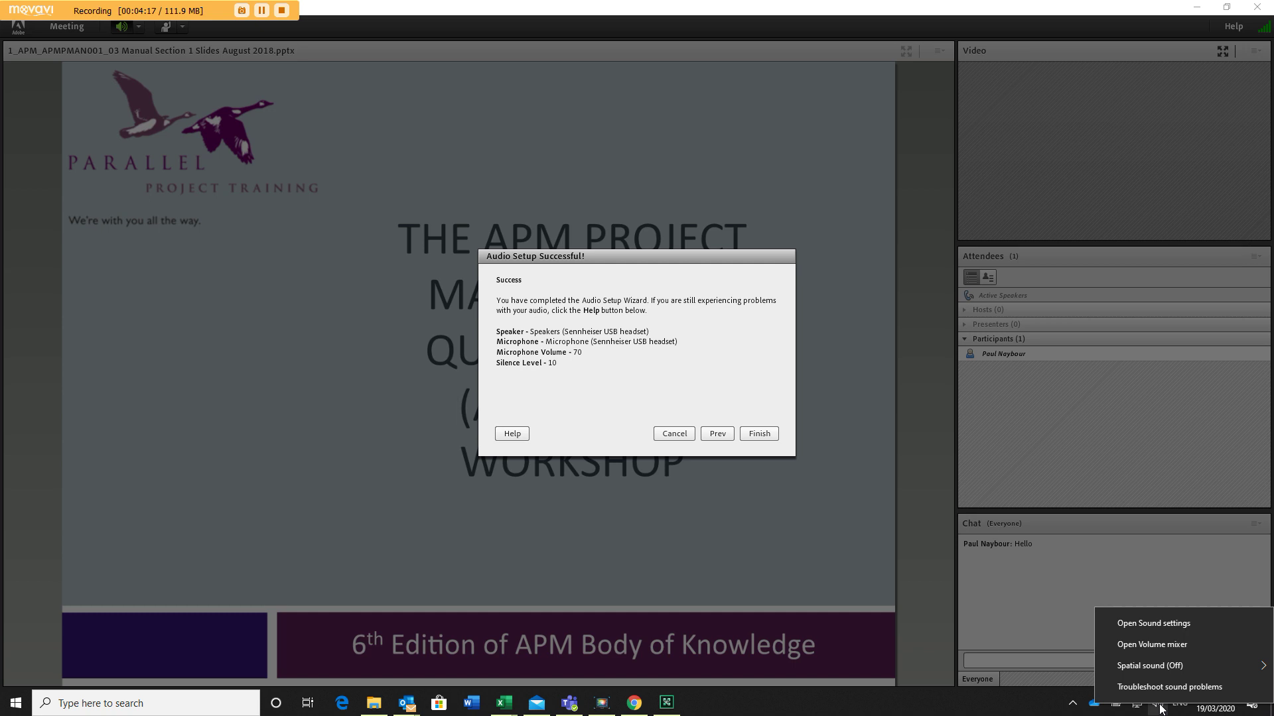
left_click(1161, 627)
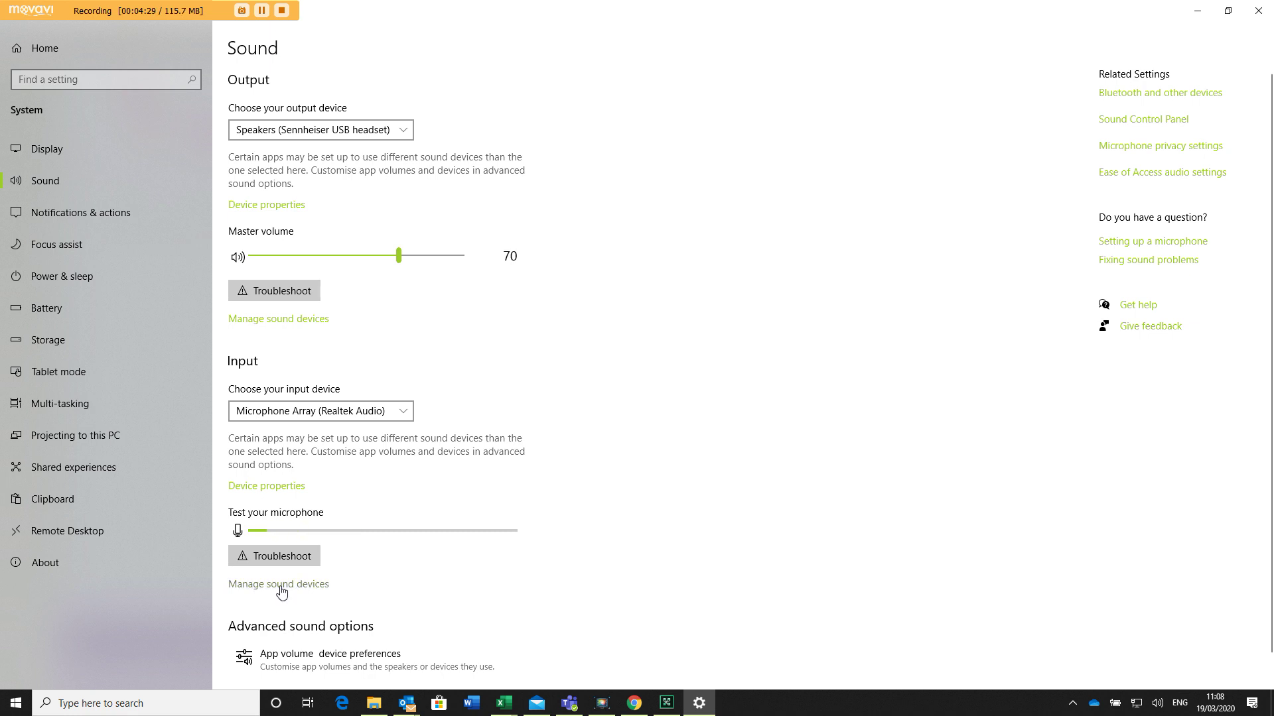
scroll(389, 585, "down", 1)
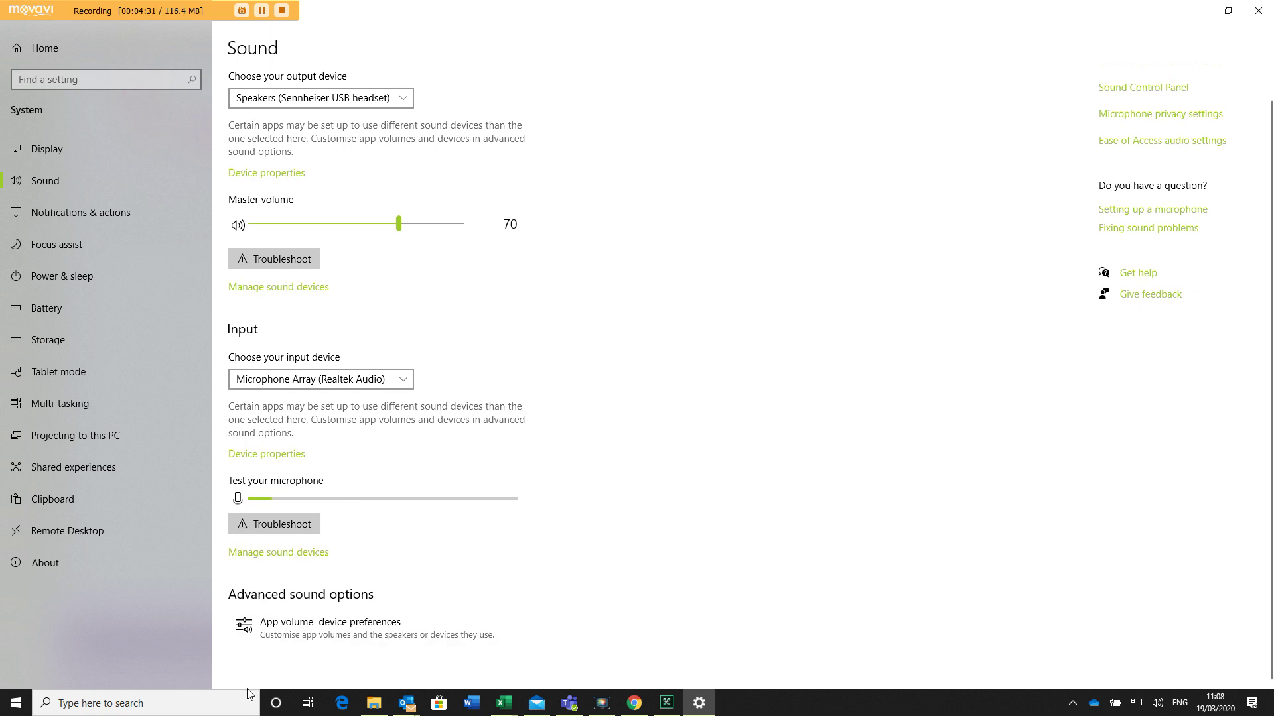
left_click(356, 637)
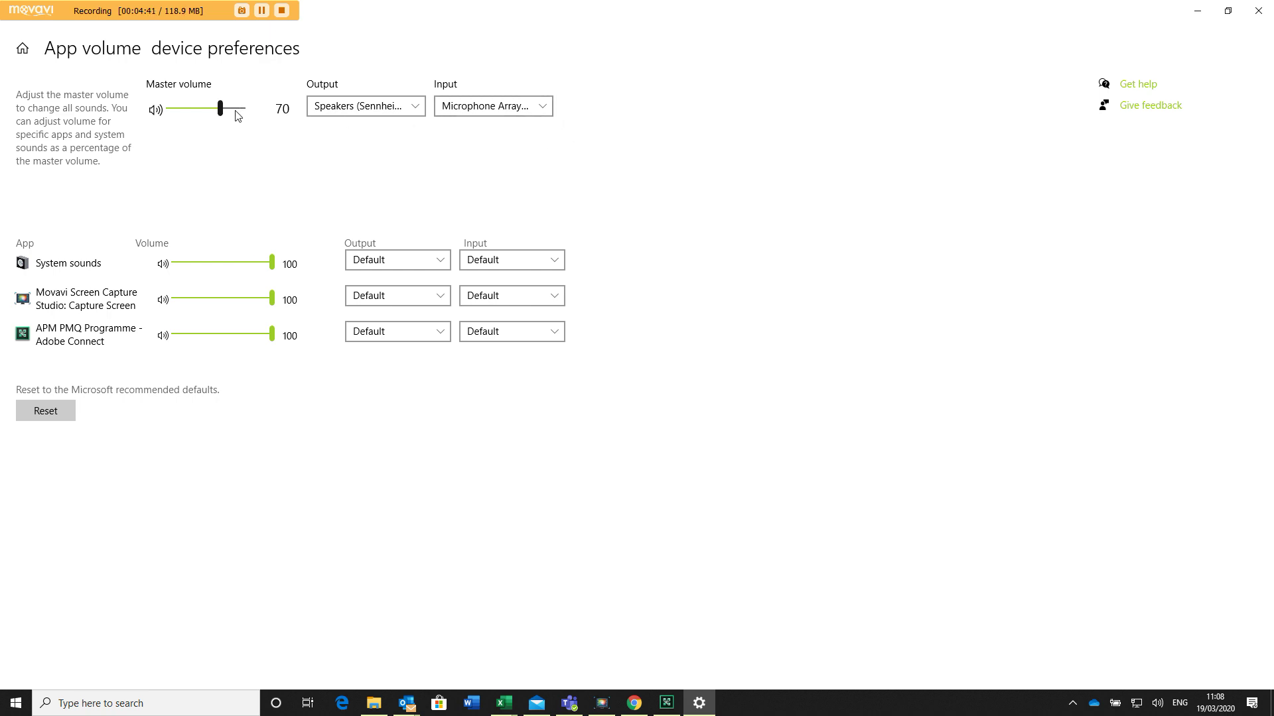
left_click(1268, 9)
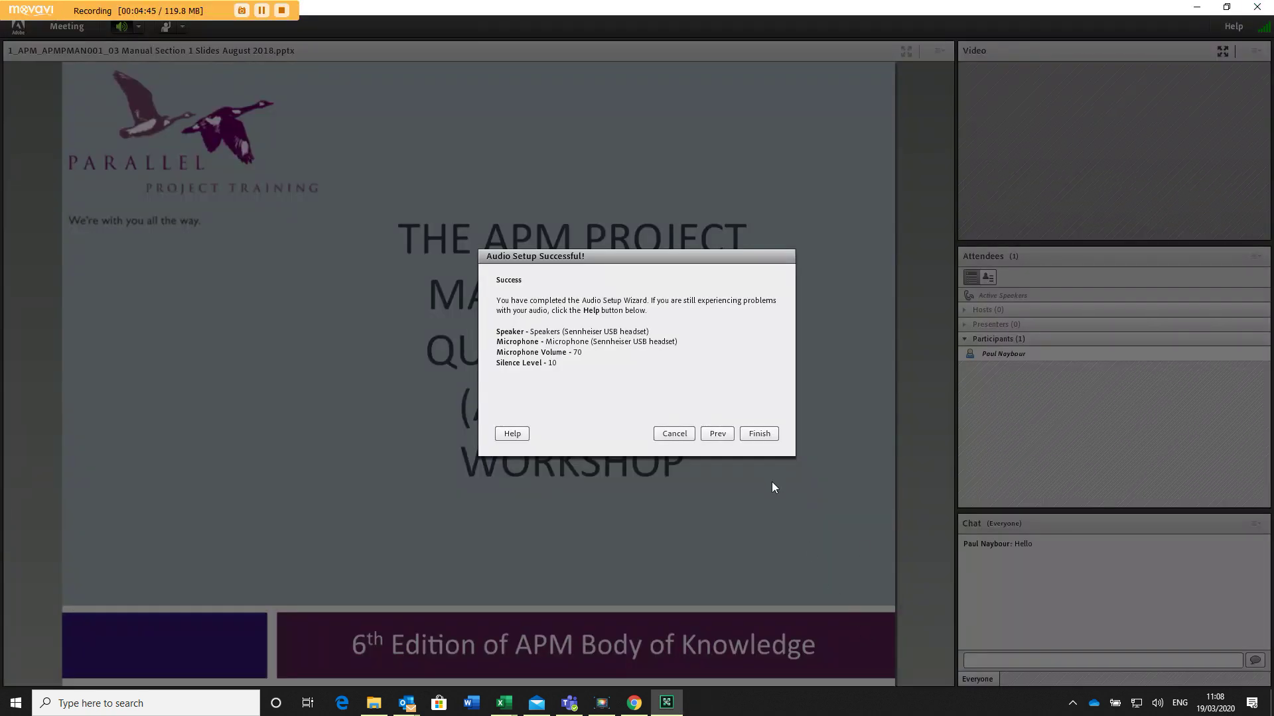
Finish the Audio Setup Wizard and close the Adobe Connect meeting window.
left_click(765, 437)
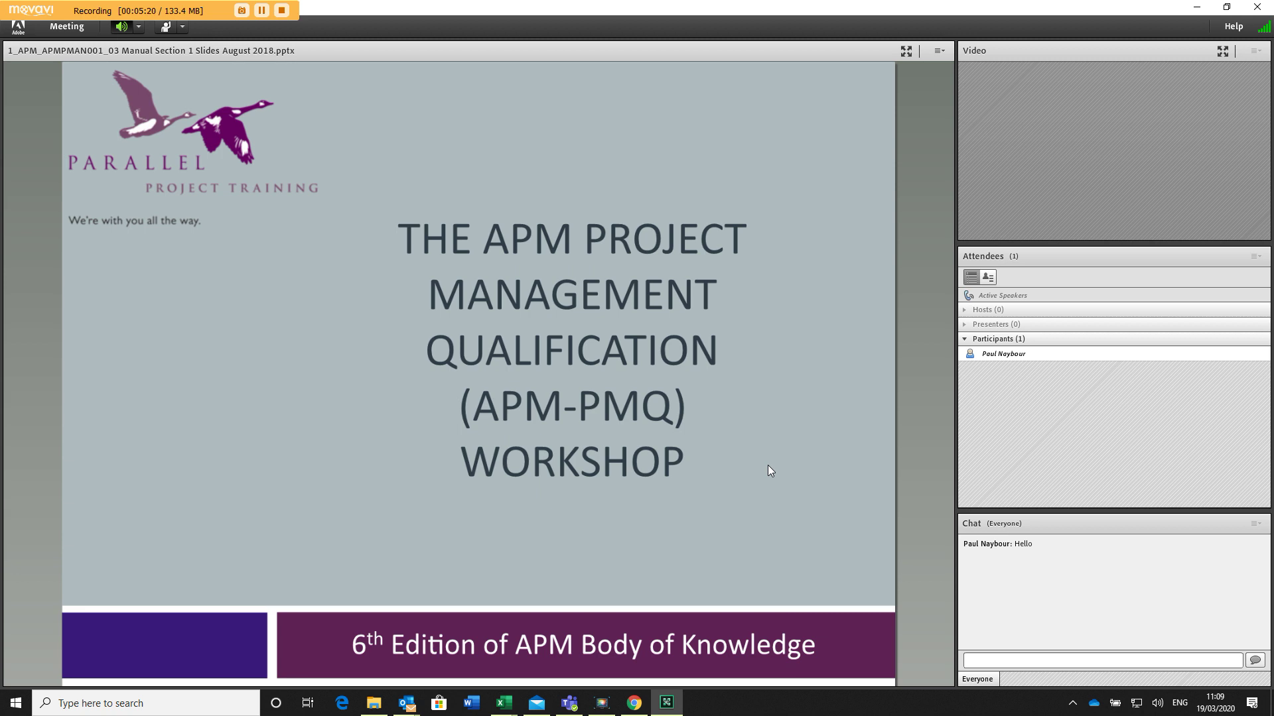
left_click(1257, 8)
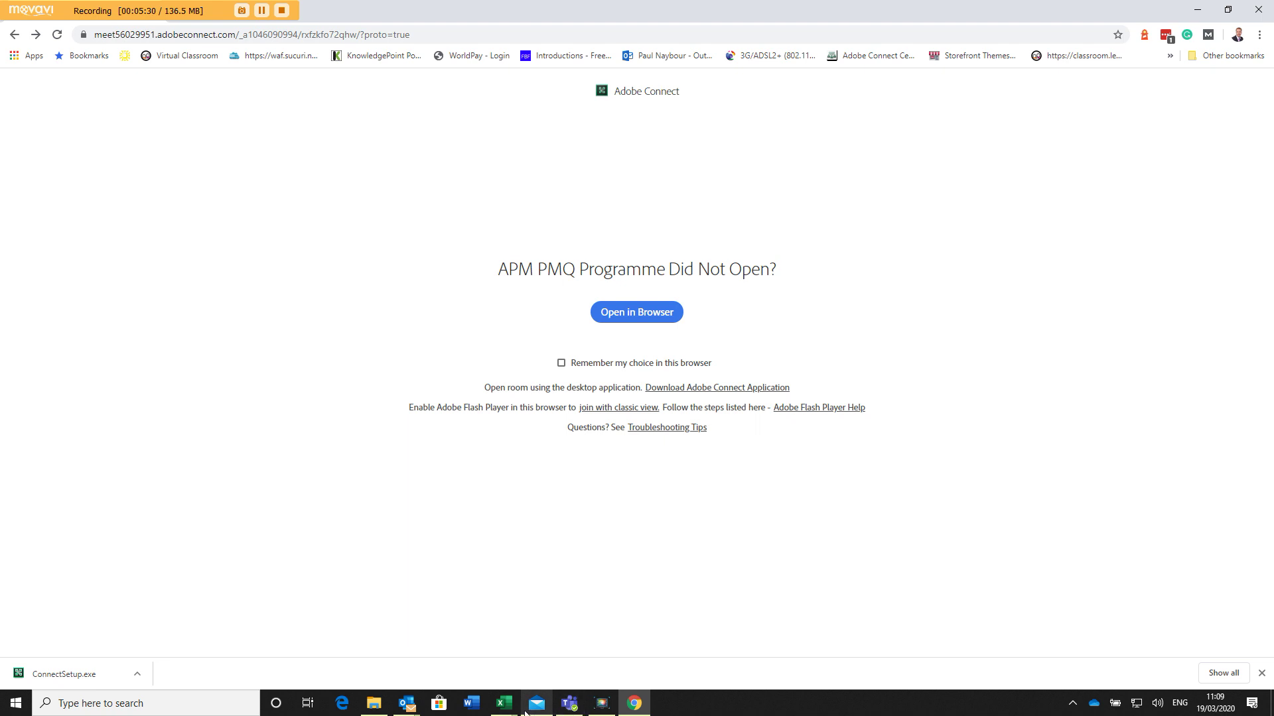
Close Chrome, reselect the full meeting URL in the email, and search Windows for 'chrome'.
left_click(1258, 7)
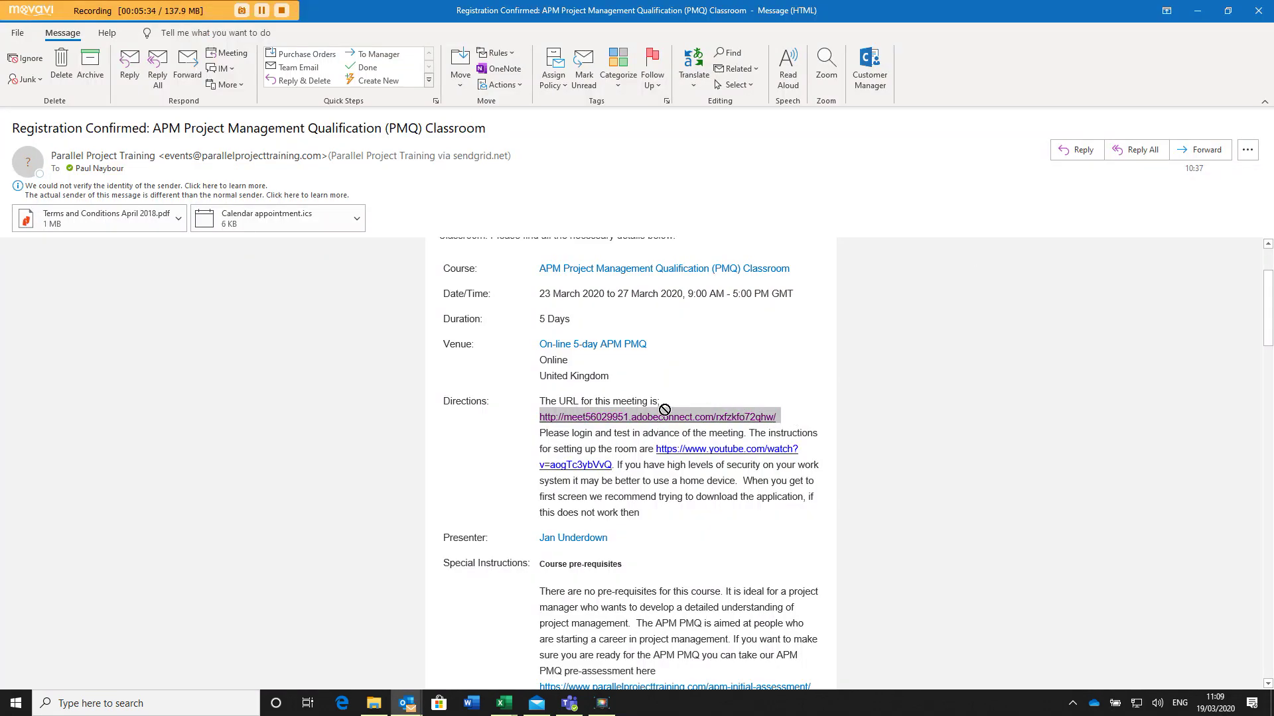
left_click_drag(772, 418, 747, 427)
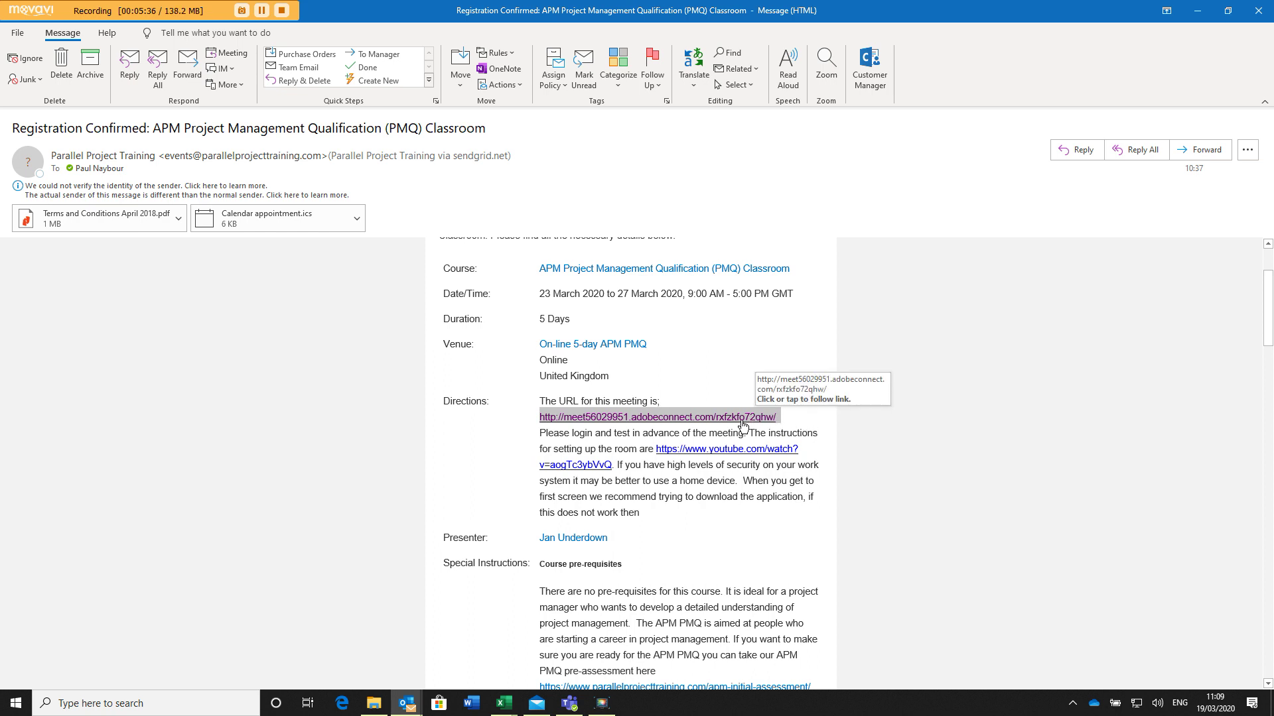
left_click(513, 418)
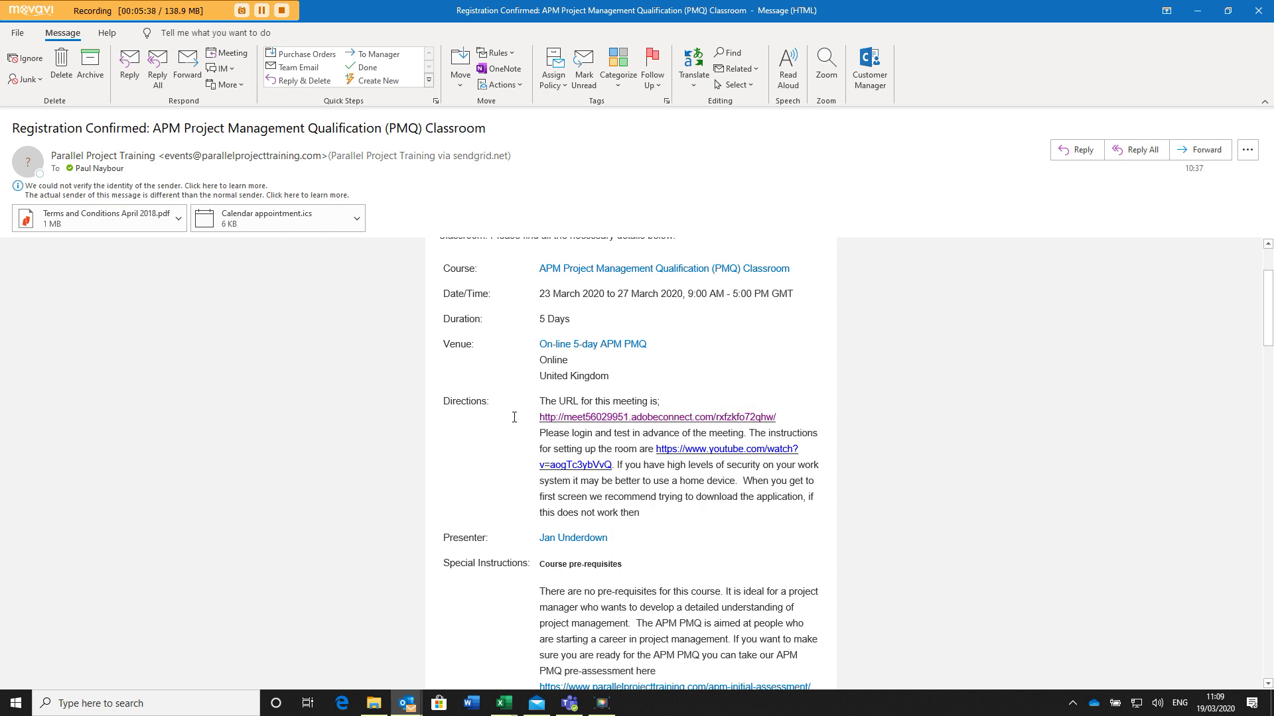
left_click_drag(557, 416, 873, 422)
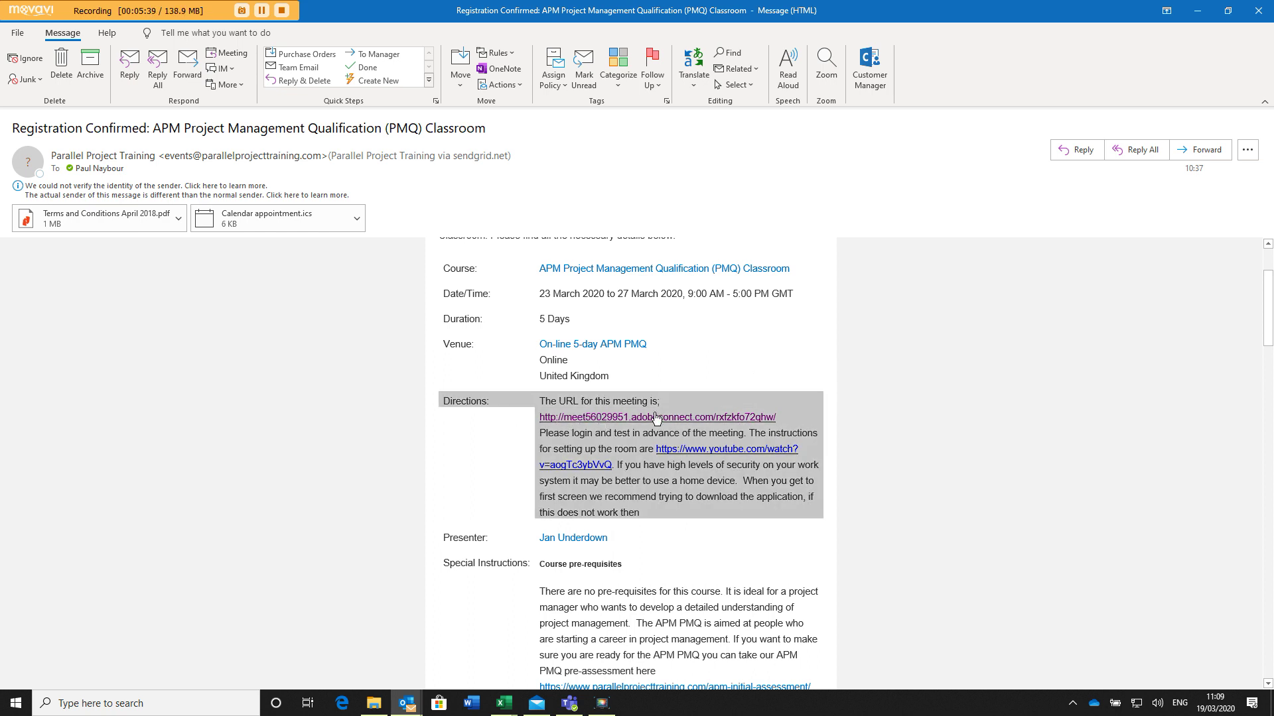
left_click(820, 424)
left_click_drag(760, 422, 536, 417)
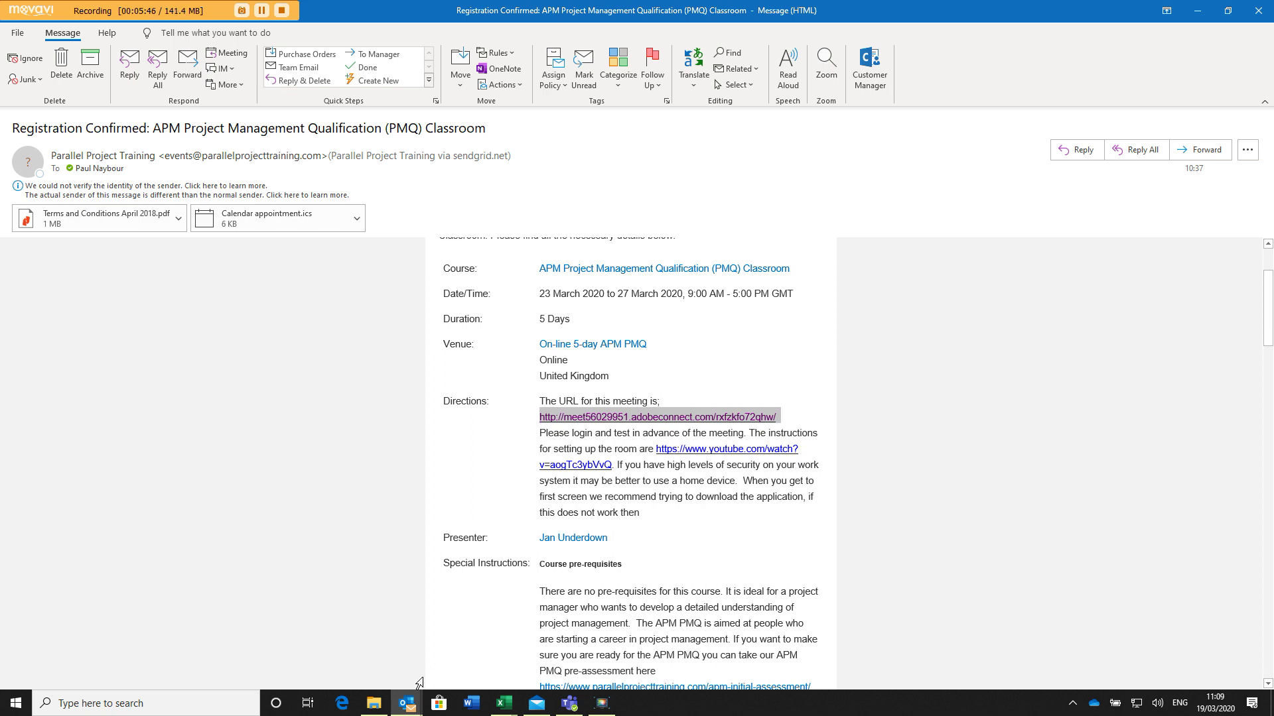
left_click(211, 703)
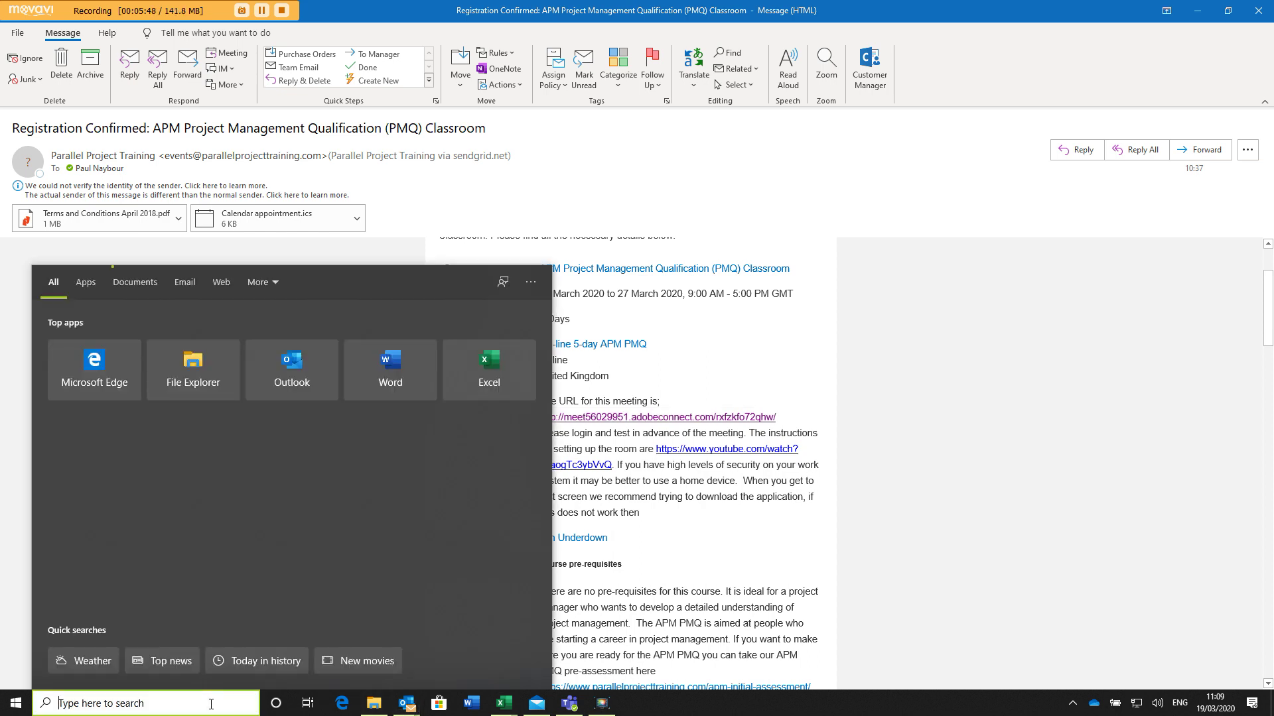
type("chrome")
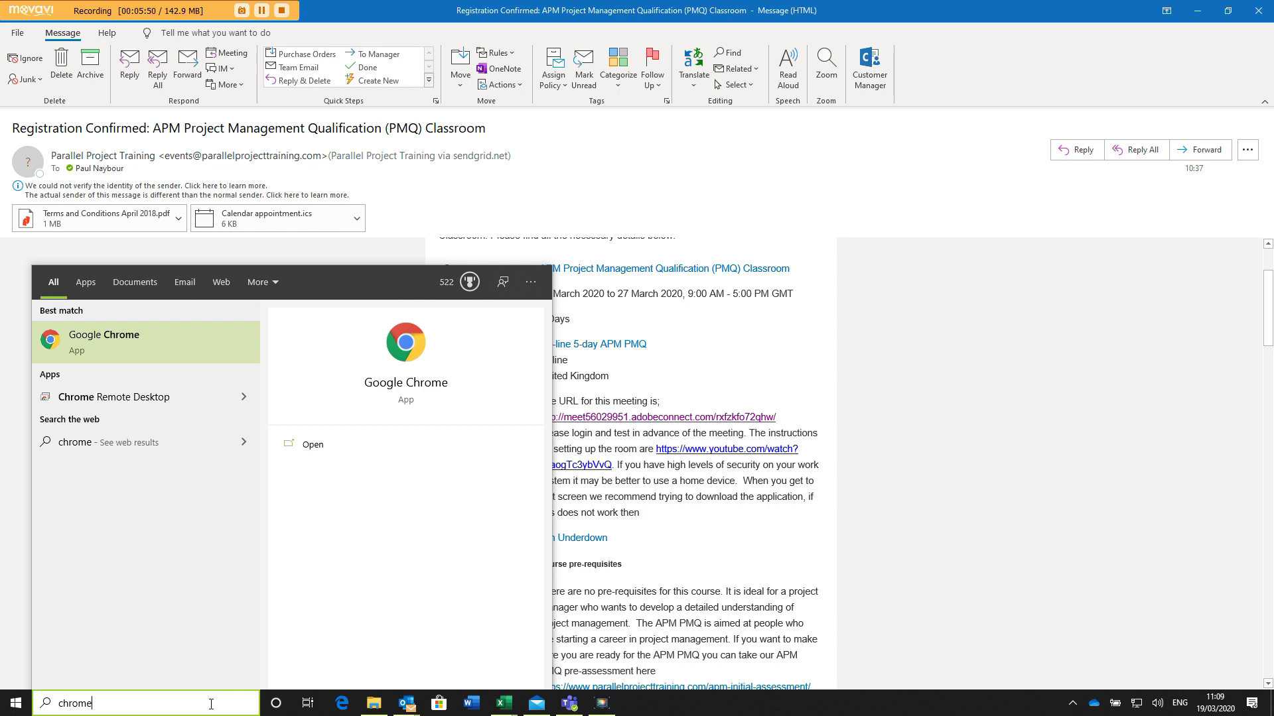
In Chrome, enter the APM PMQ Programme room as a guest under a first-name guest name.
left_click(180, 348)
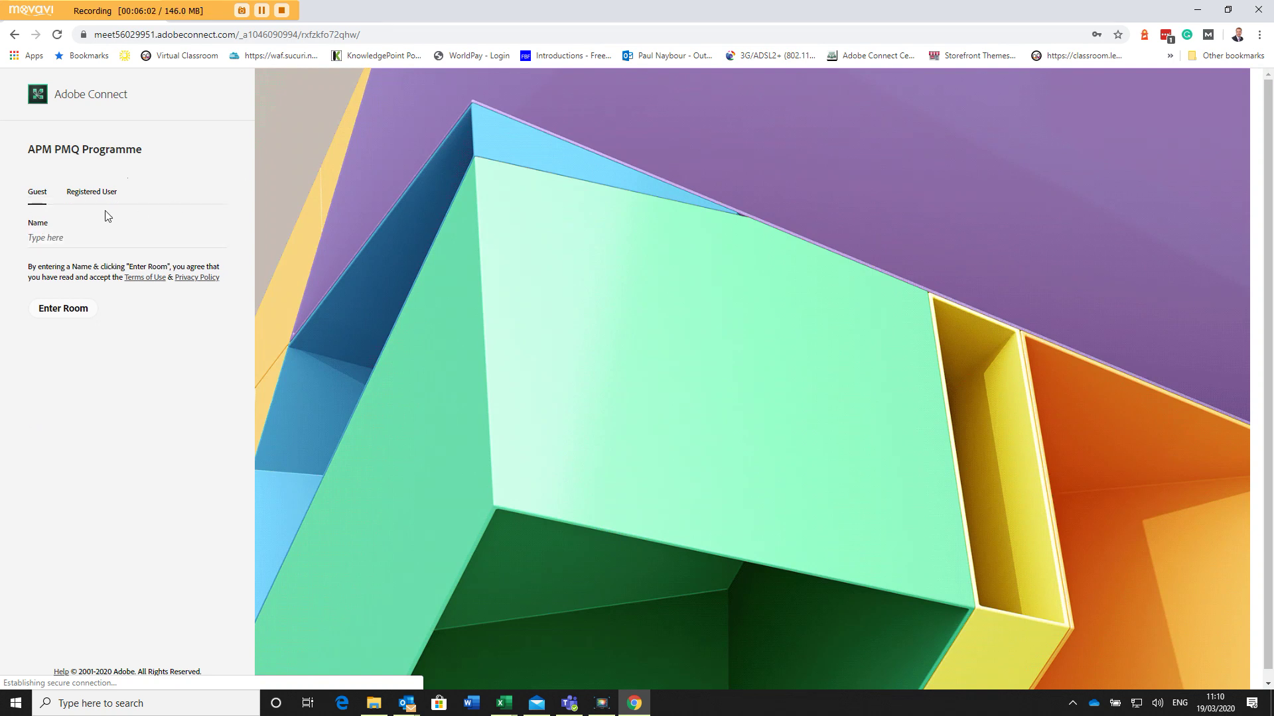
left_click(78, 237)
type("paul")
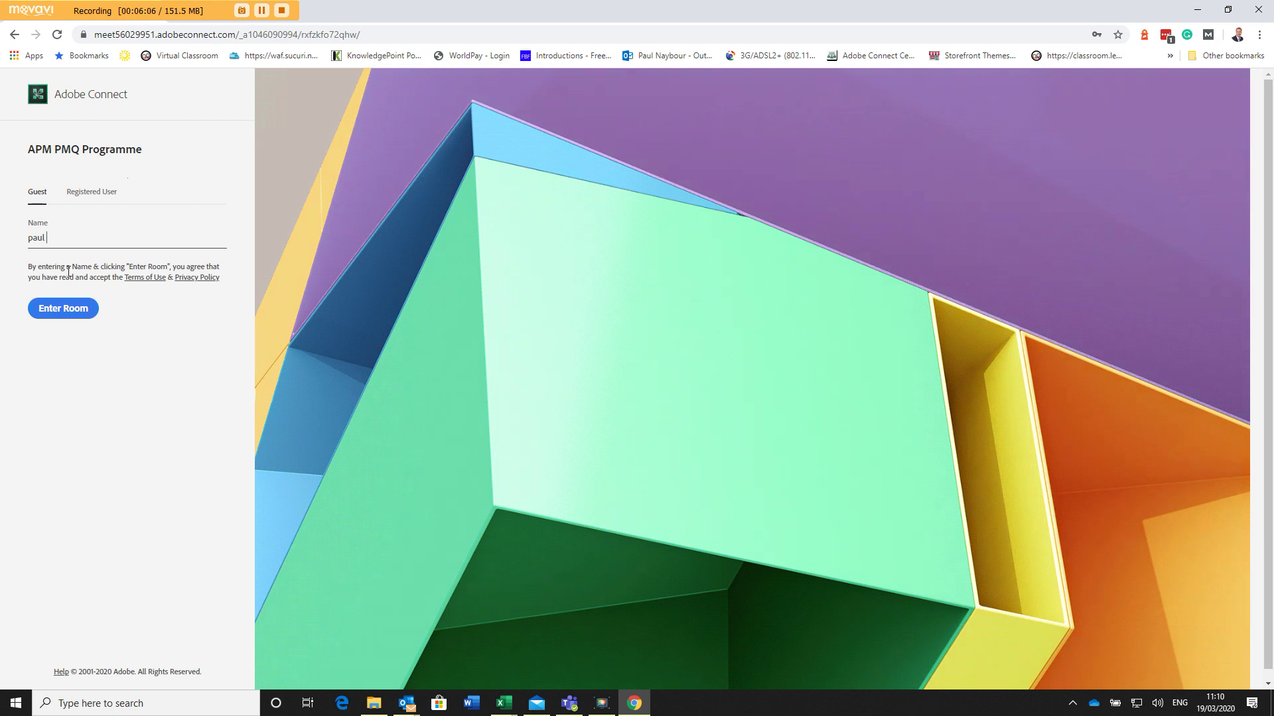
left_click(66, 312)
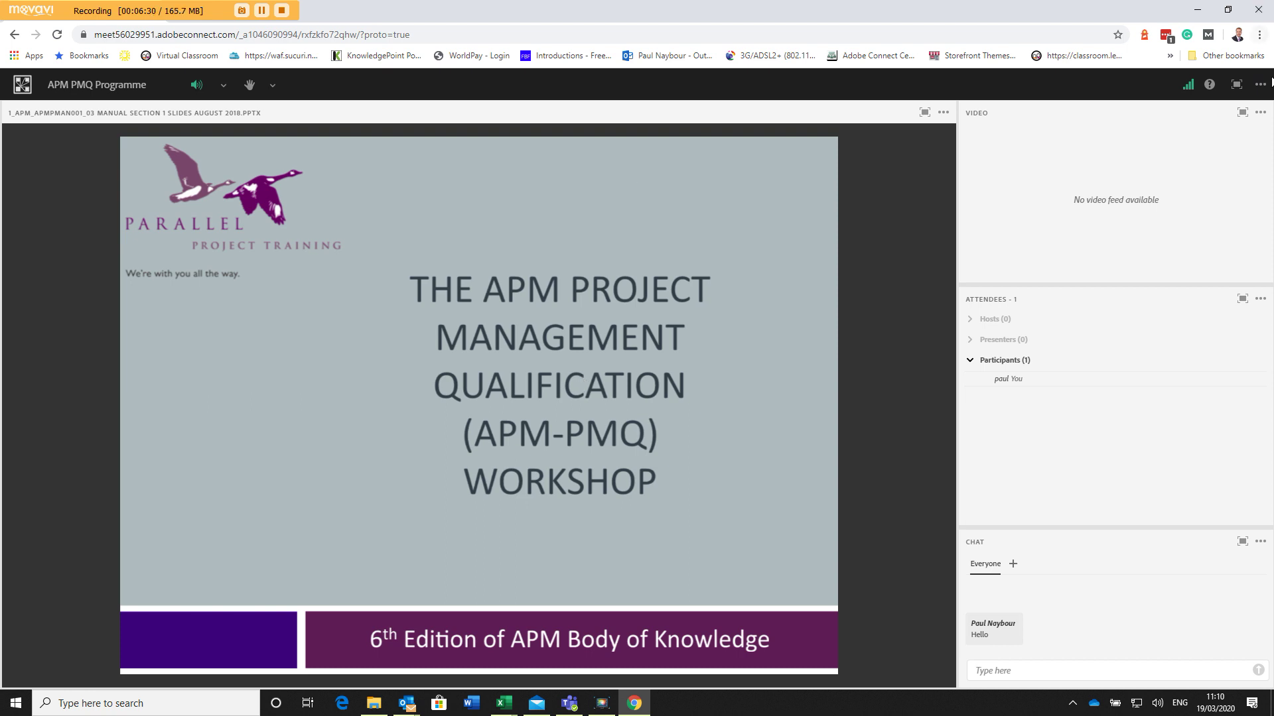
From the … menu's Speaker/Microphone Setup, play then stop the speaker test, then open the Microphone tab.
left_click(1262, 85)
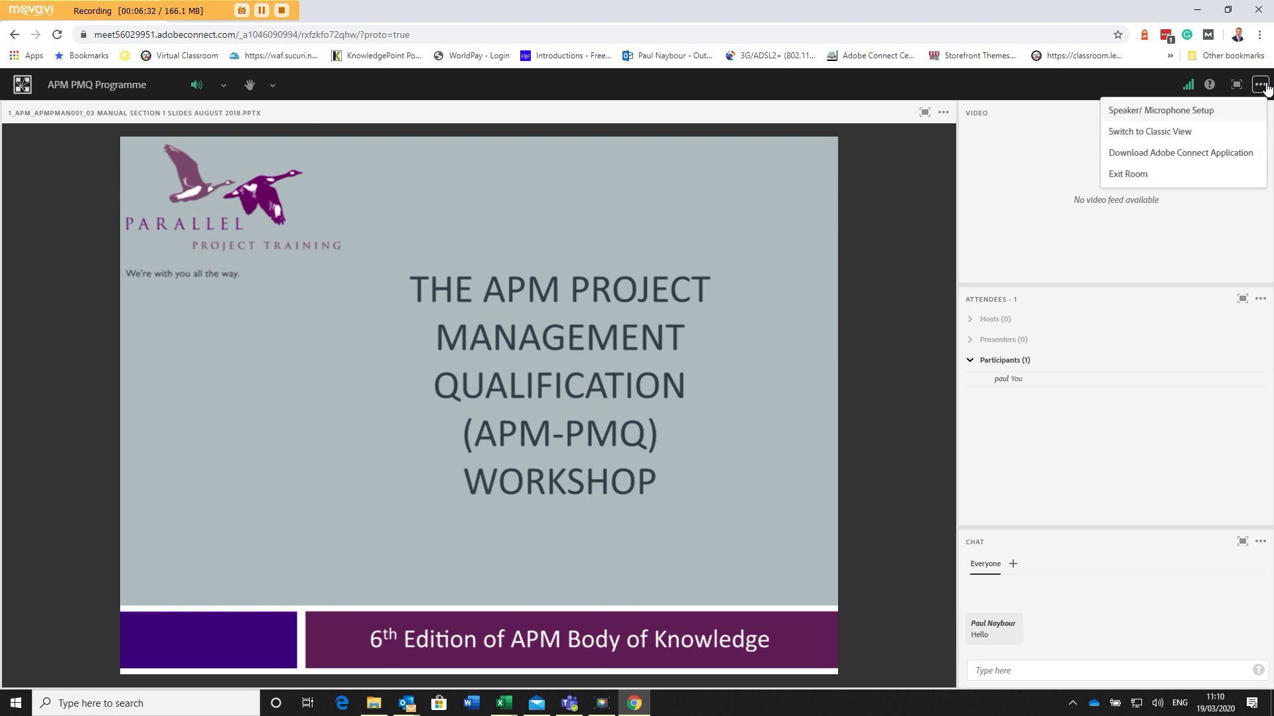
left_click(1168, 111)
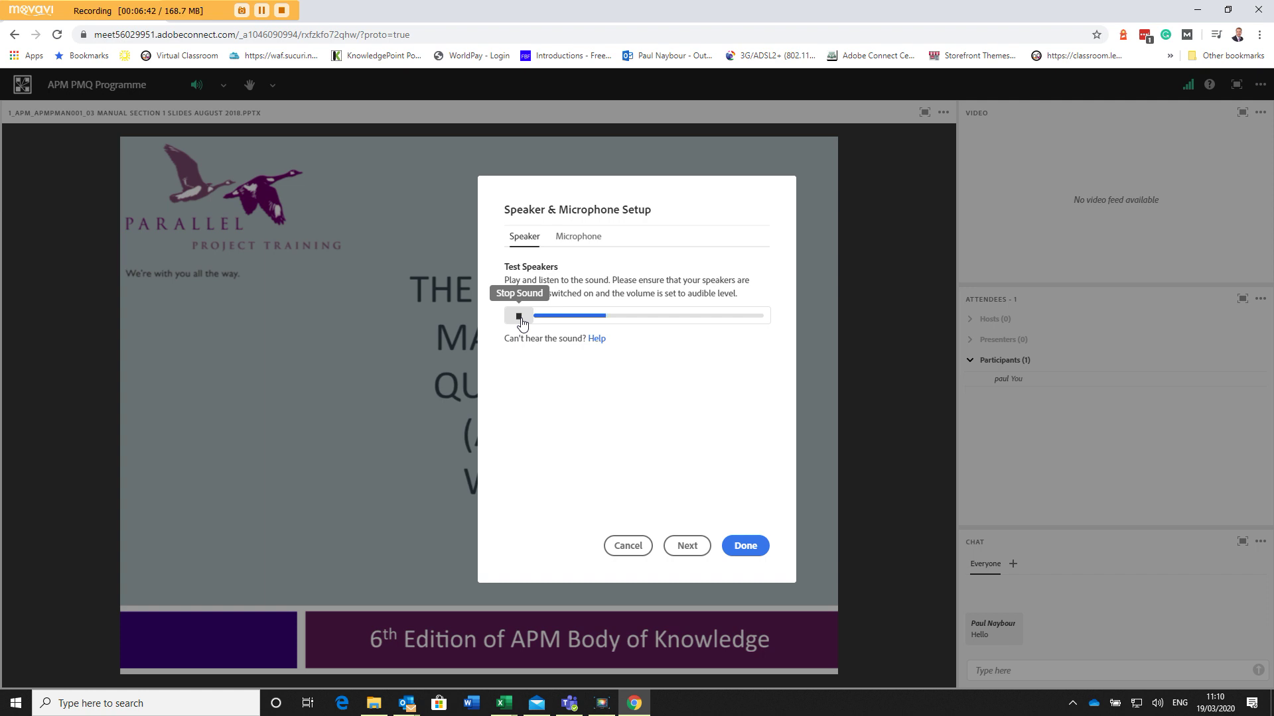
left_click(519, 317)
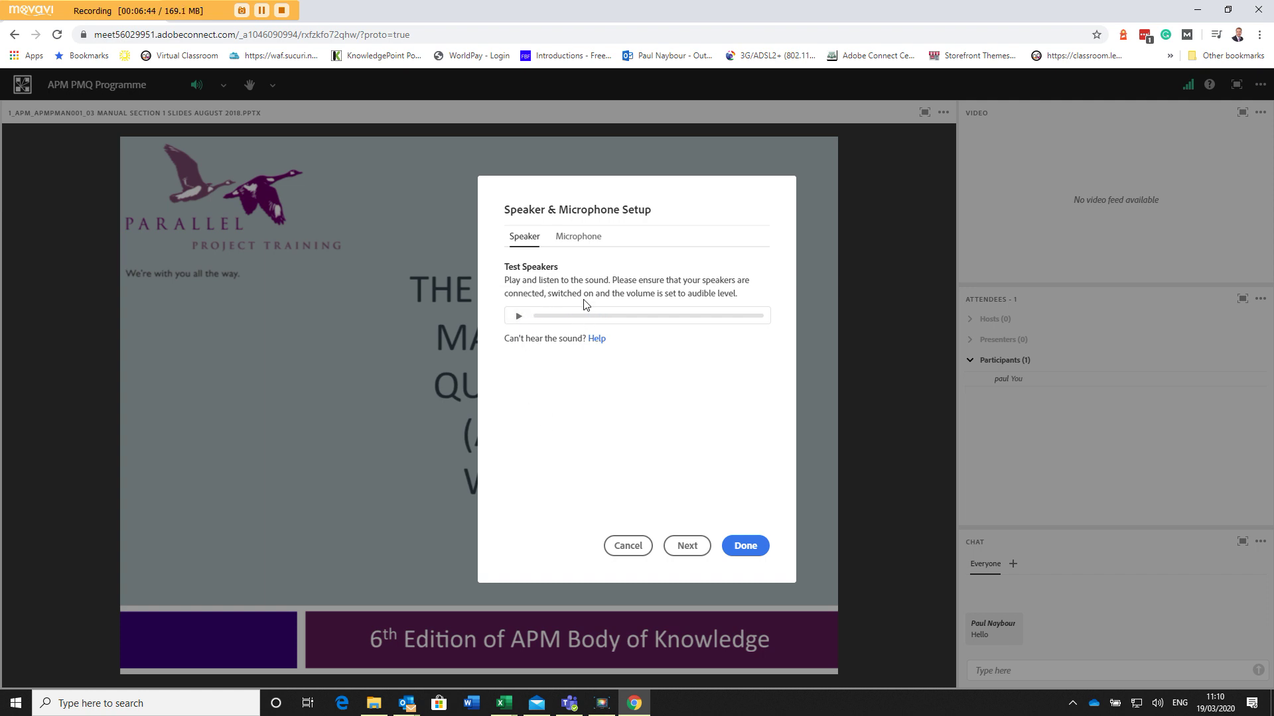
left_click(582, 238)
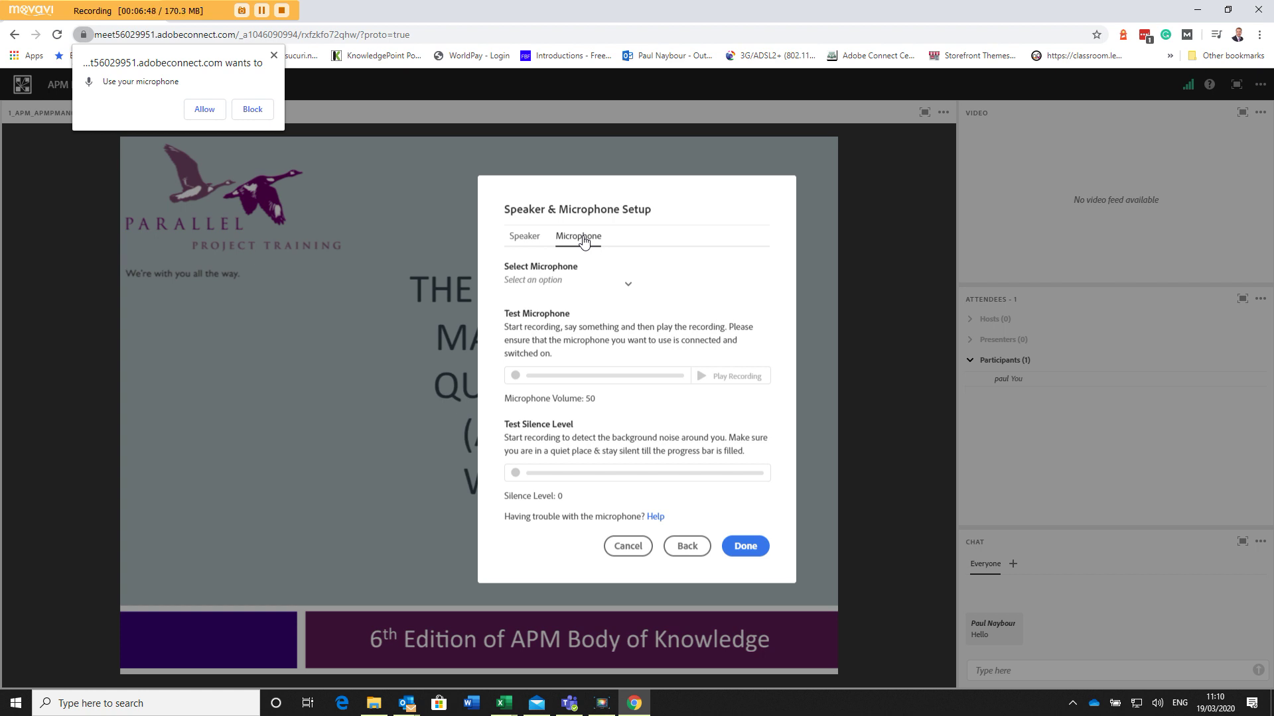
Allow Chrome microphone access and select the Sennheiser USB headset as the microphone.
left_click(209, 110)
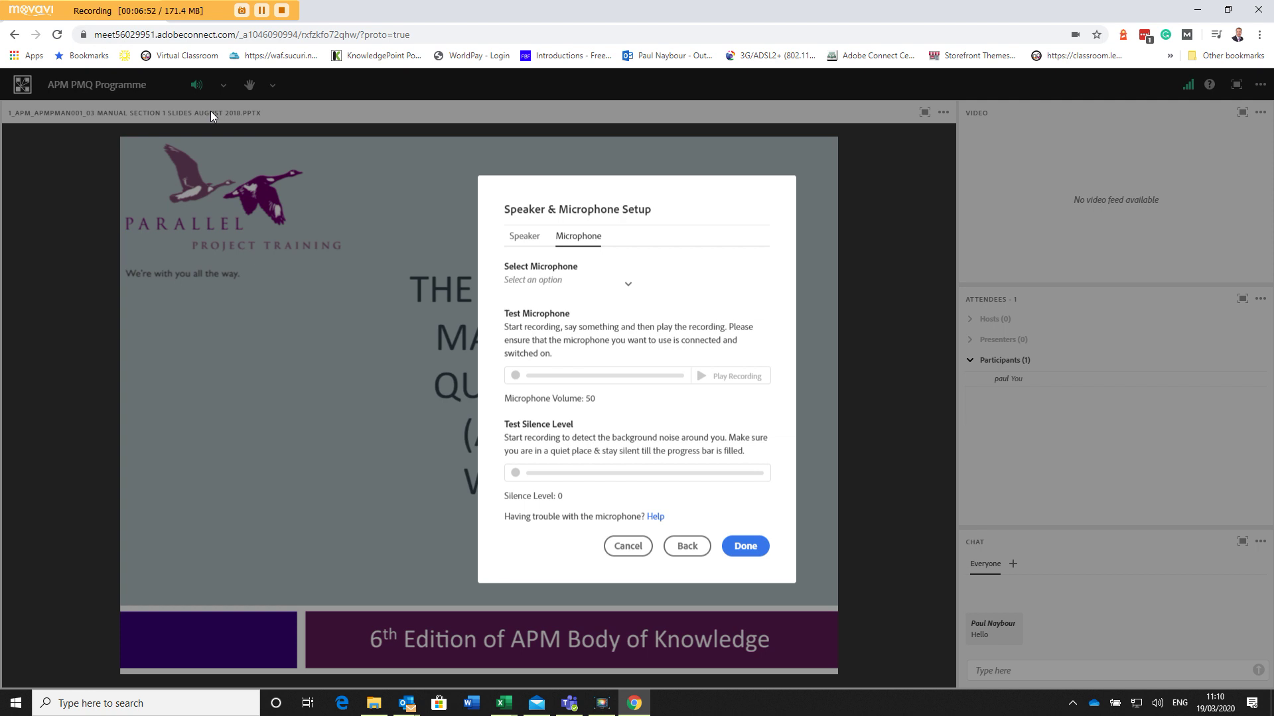
left_click(543, 287)
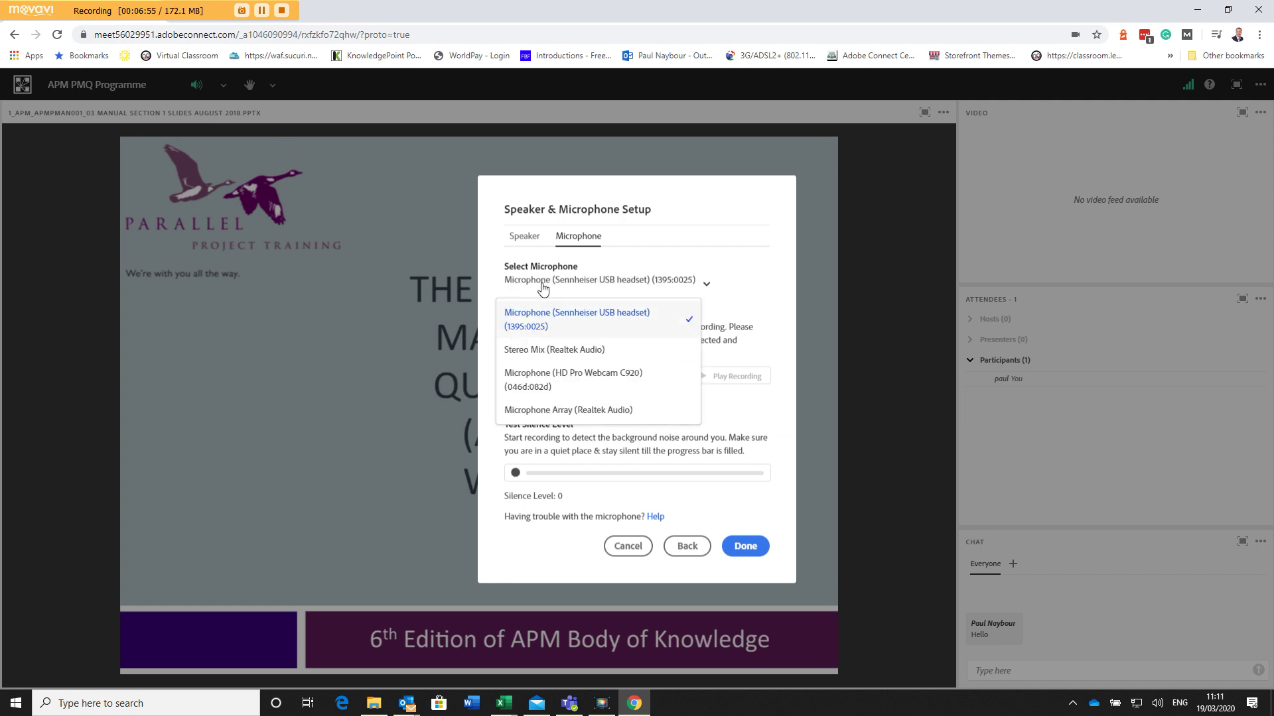
left_click(582, 321)
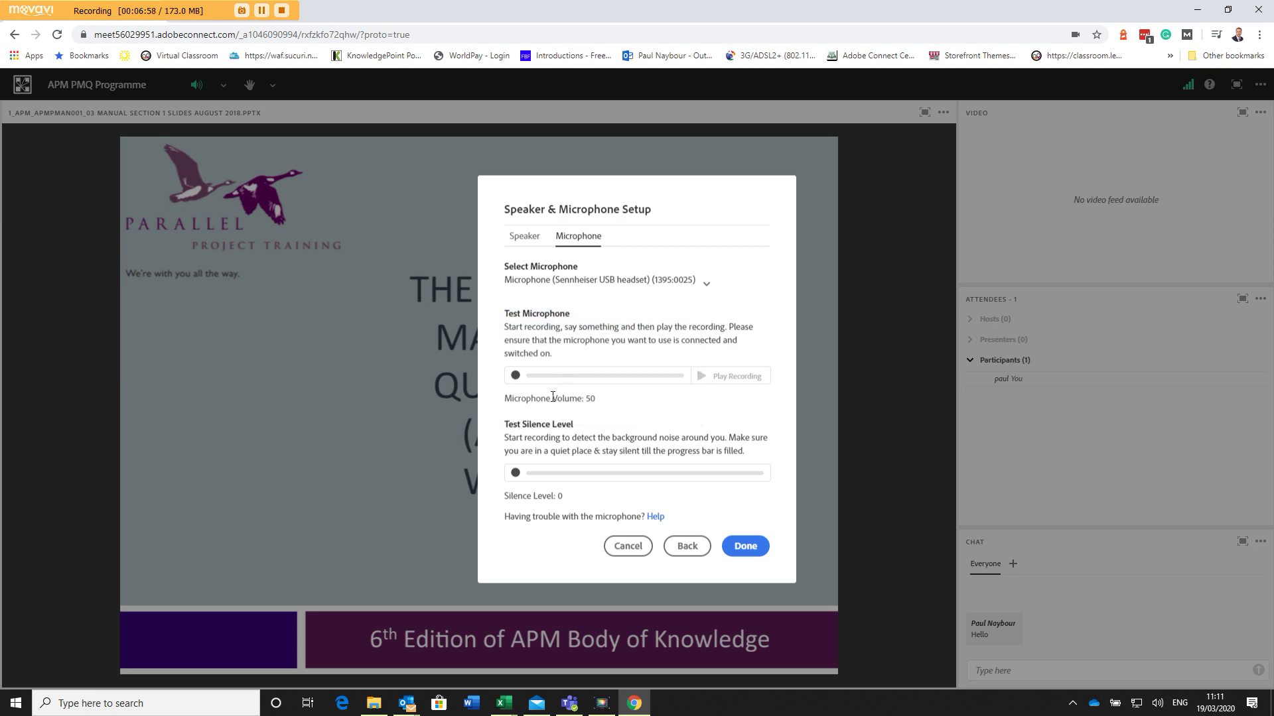
Record and play back a test clip, test silence level, and finish at volume 50, silence 0.
left_click(516, 376)
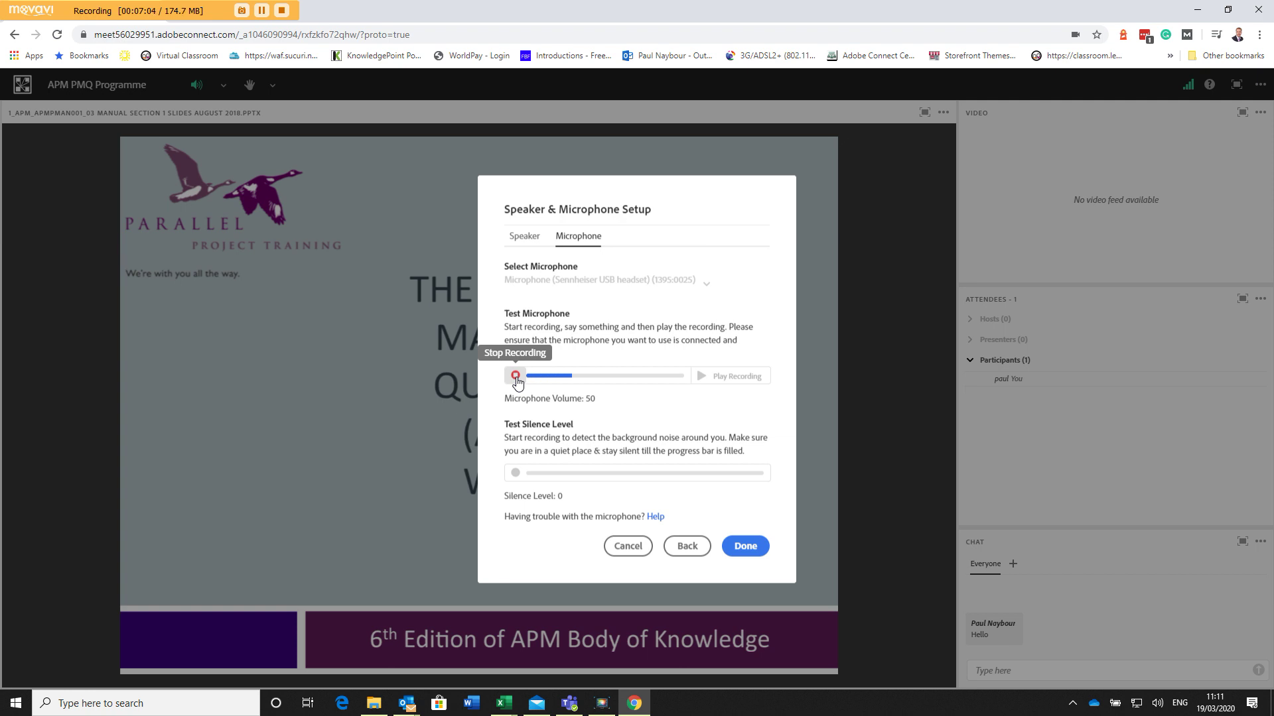
left_click(516, 376)
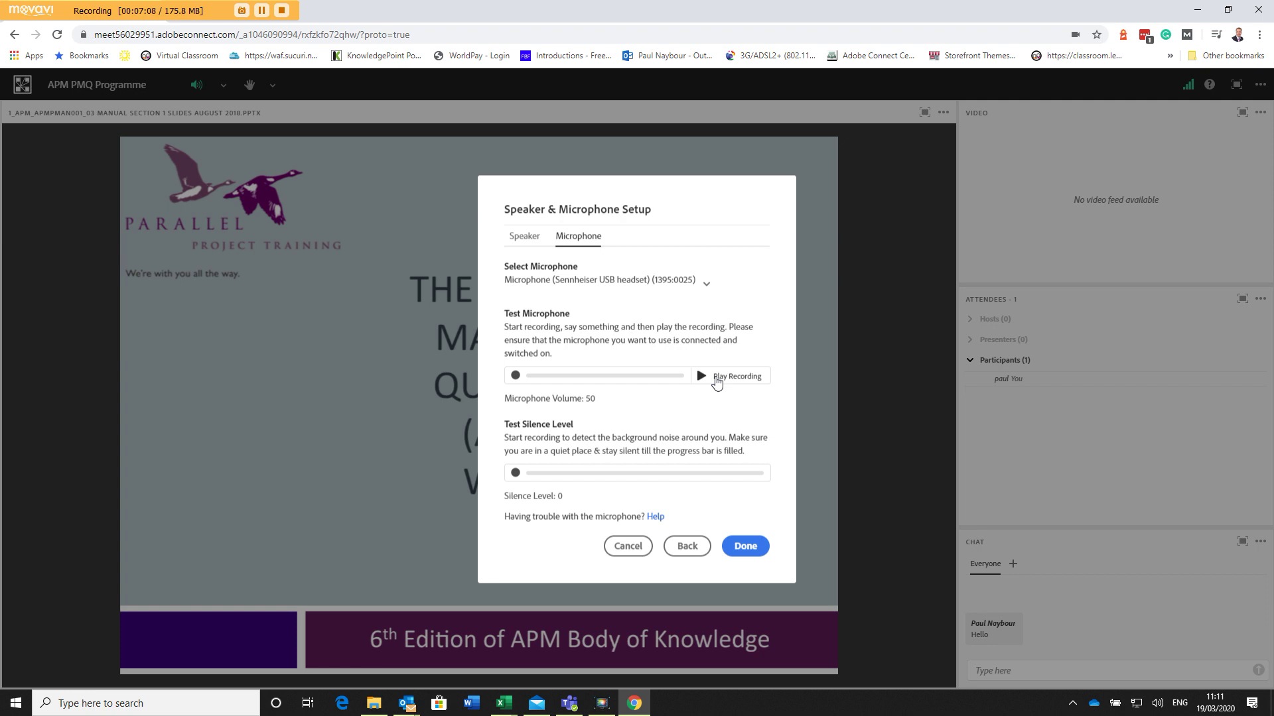
left_click(717, 383)
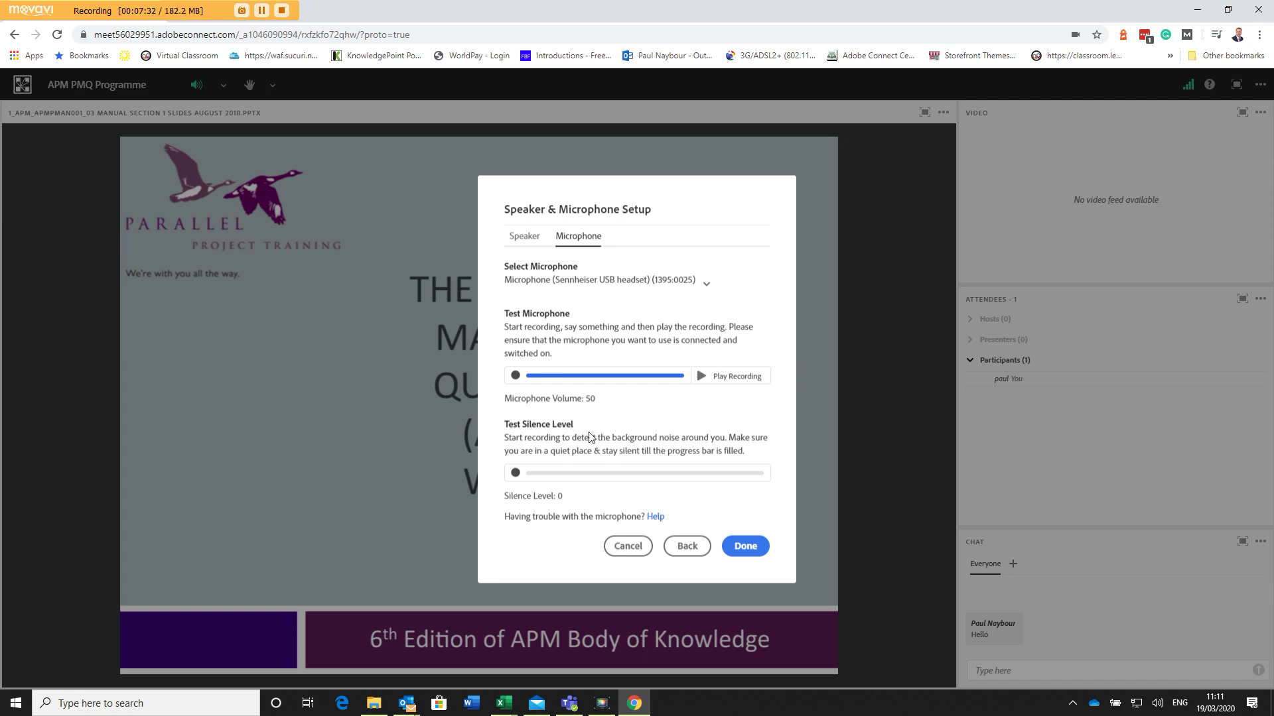
left_click(516, 473)
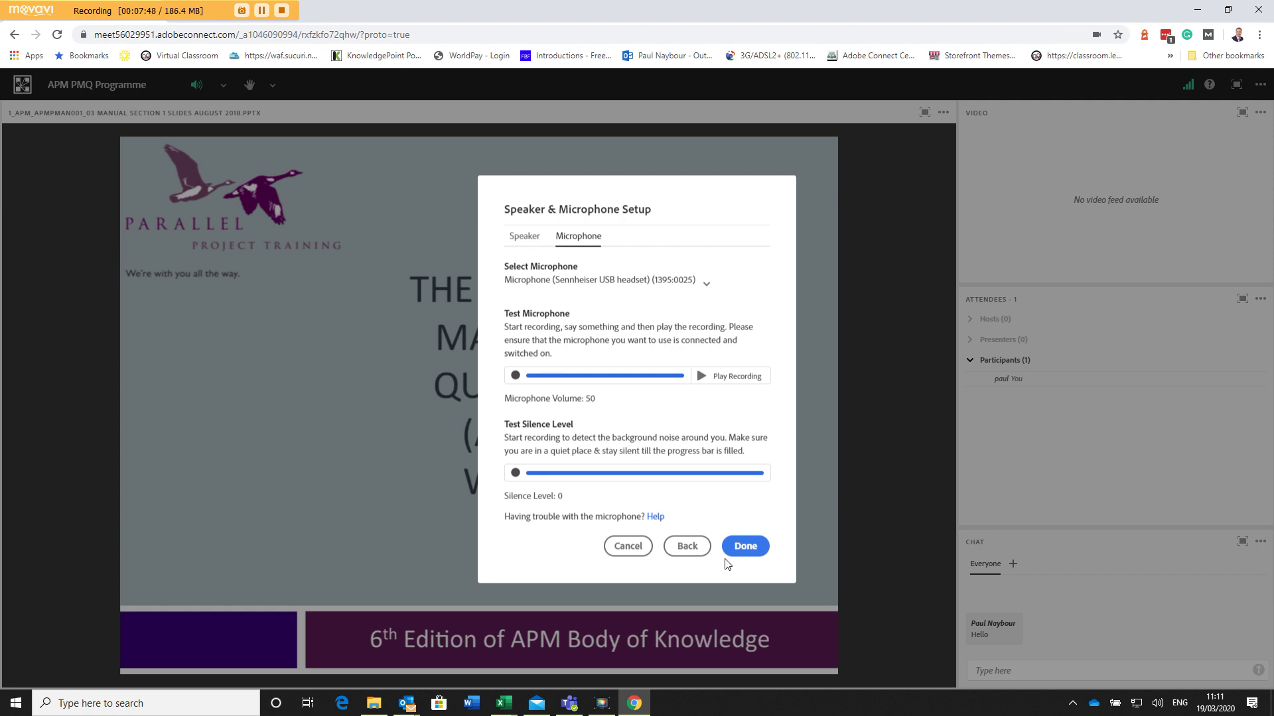
left_click(739, 547)
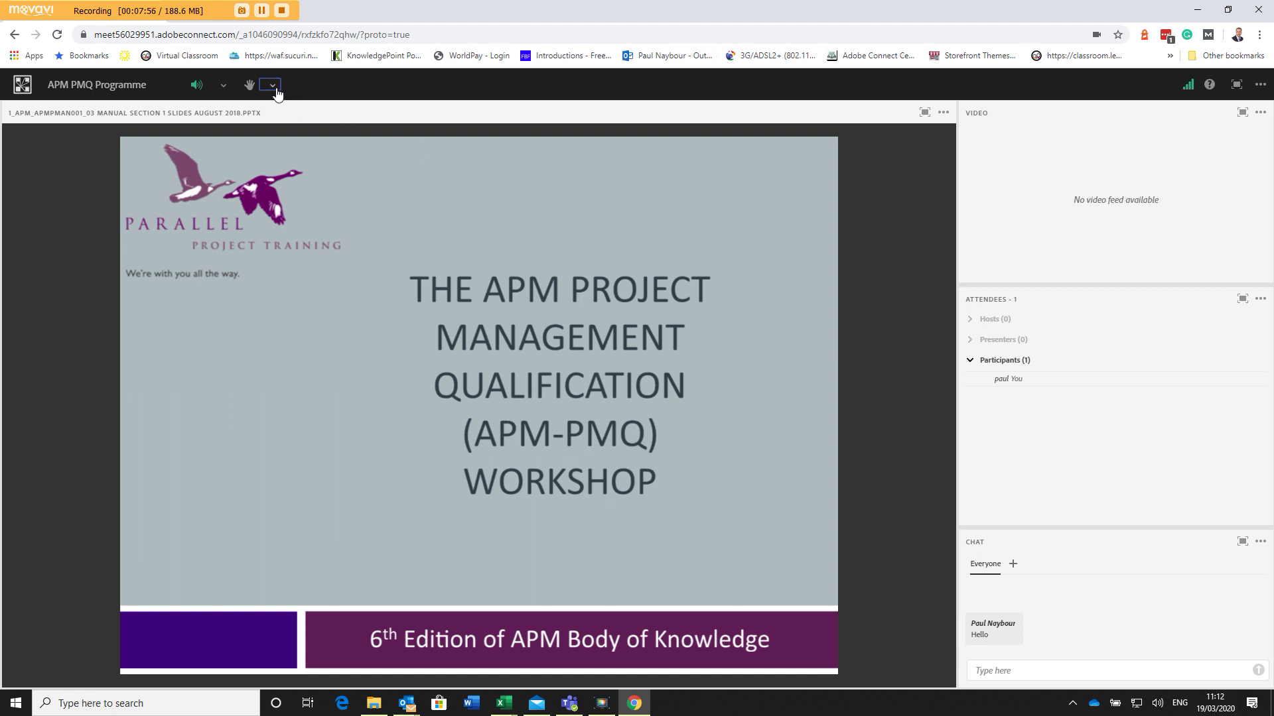
left_click(275, 89)
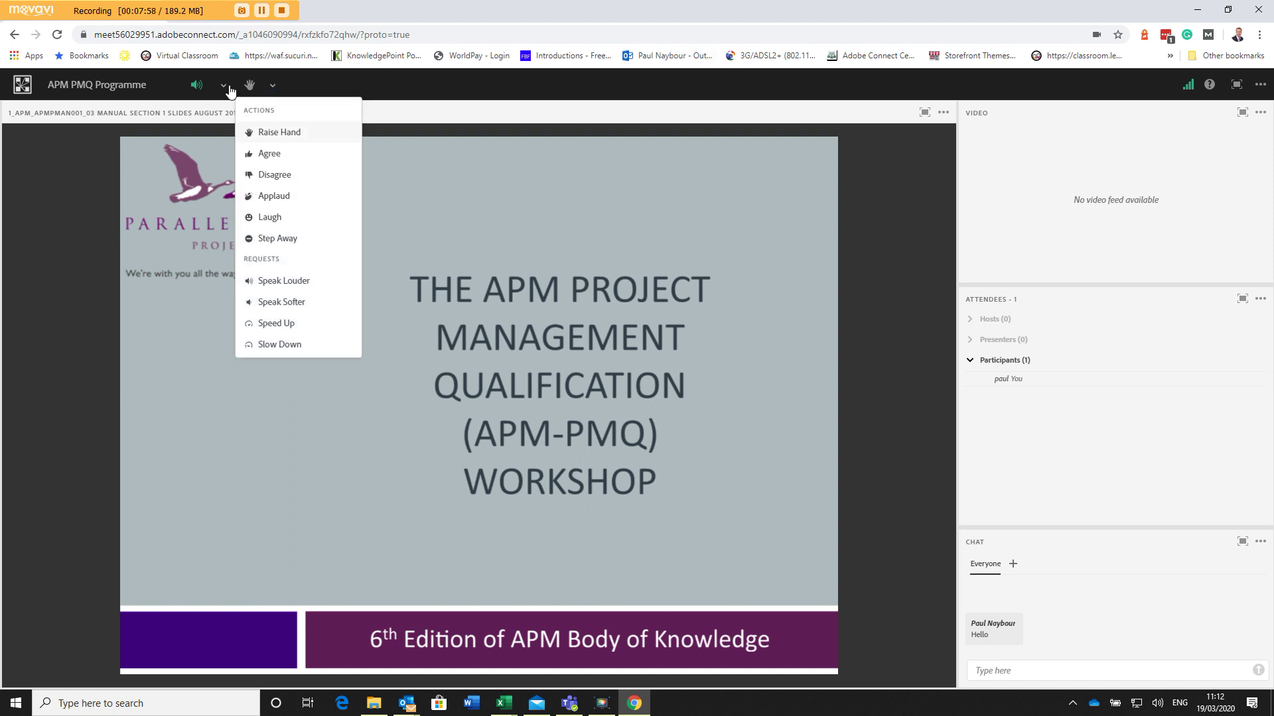
left_click(351, 89)
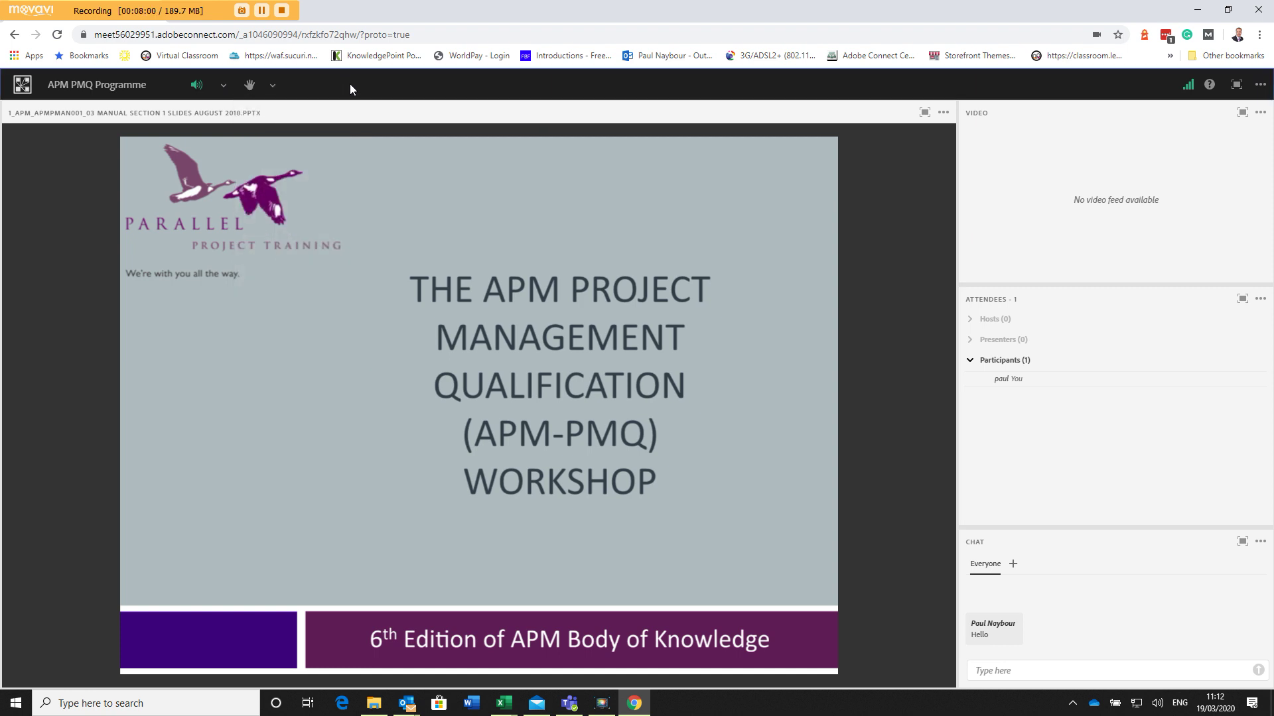